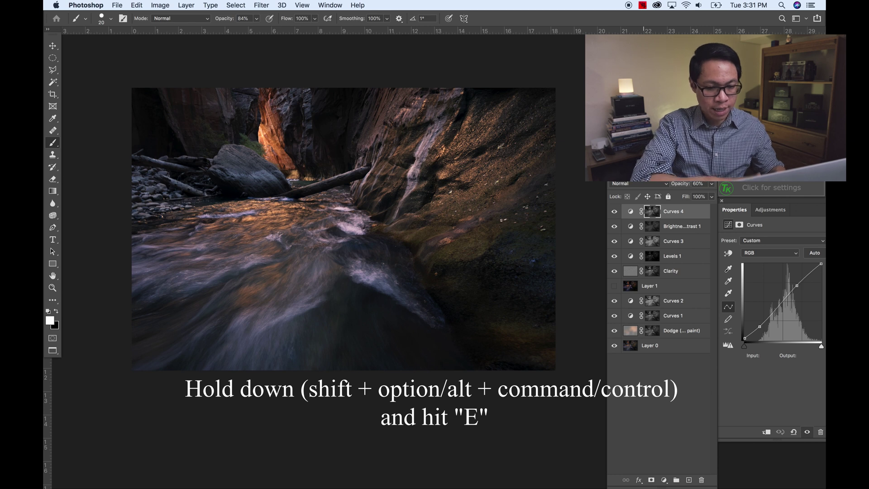
# Stamp all visible layers into a new top layer named Orton with Shift+Option+Cmd+E.
pyautogui.press('shift+alt+super+e')
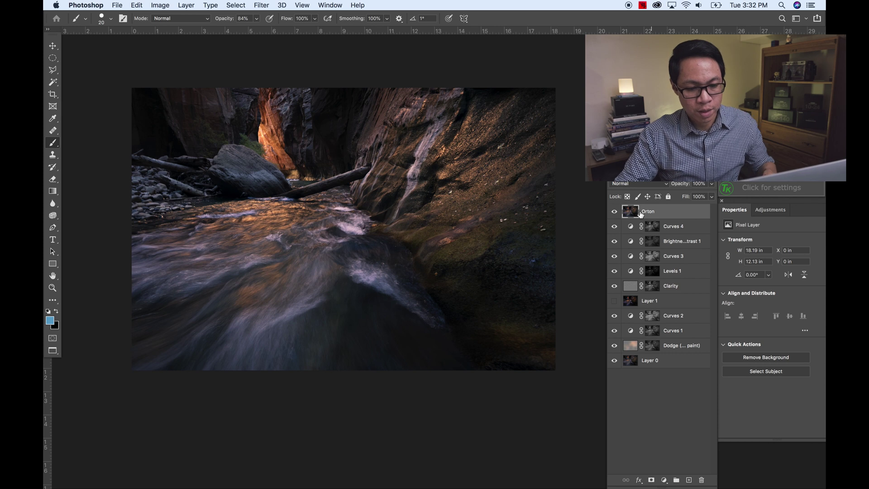
# Blur the Orton layer with a Gaussian Blur of 27.5 pixels radius.
pyautogui.click(264, 5)
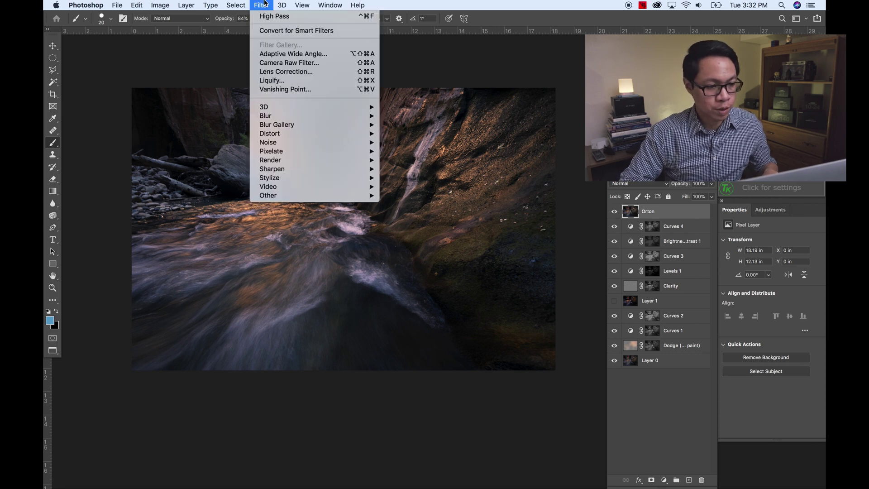
pyautogui.moveTo(291, 116)
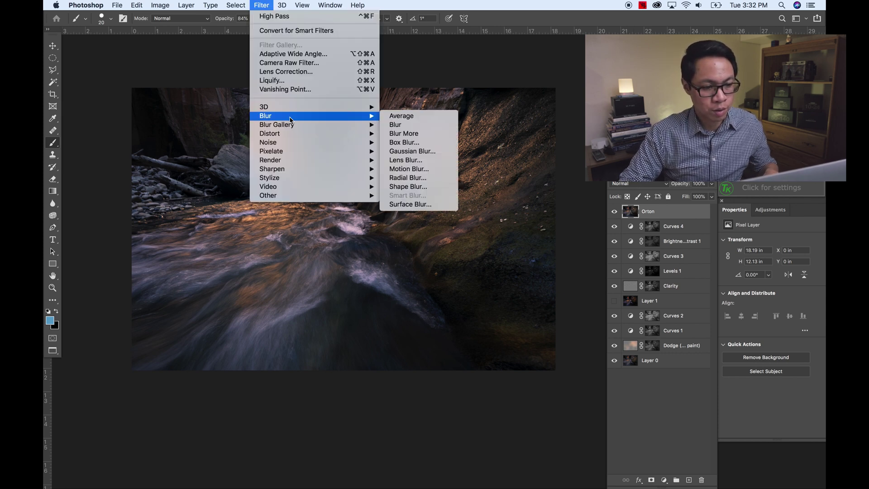
pyautogui.click(445, 152)
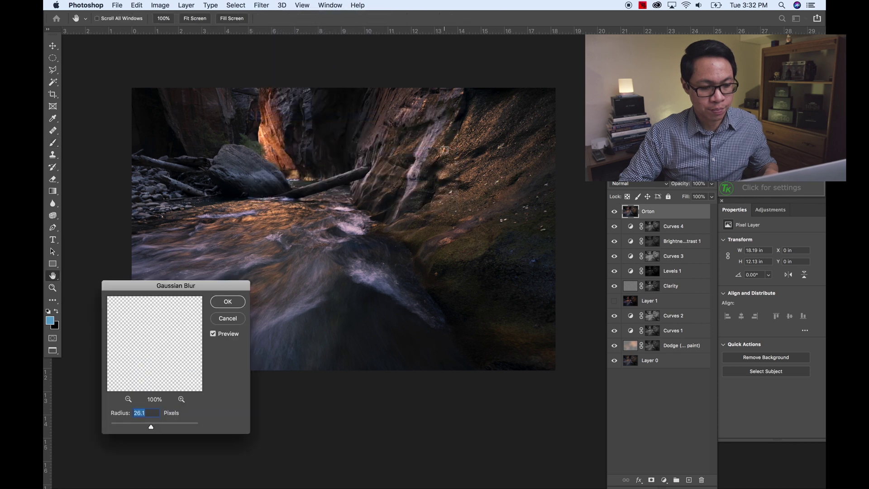
pyautogui.moveTo(217, 288); pyautogui.dragTo(244, 268)
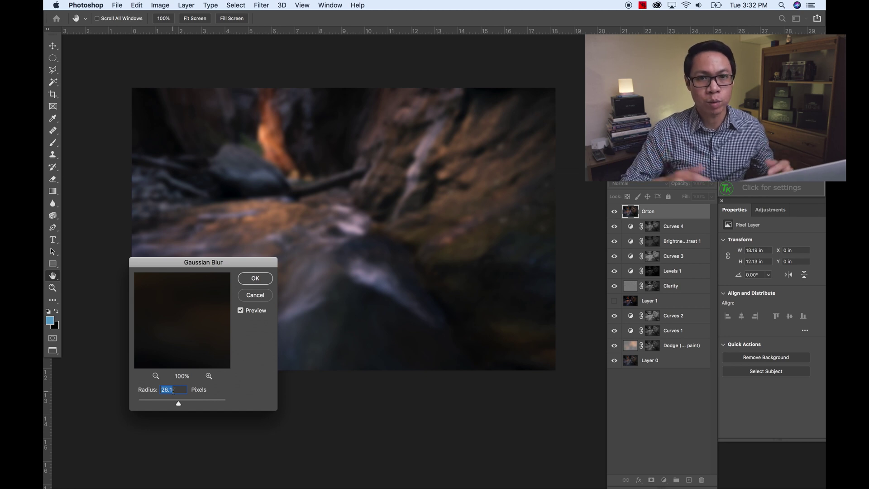
pyautogui.moveTo(177, 409); pyautogui.dragTo(179, 403)
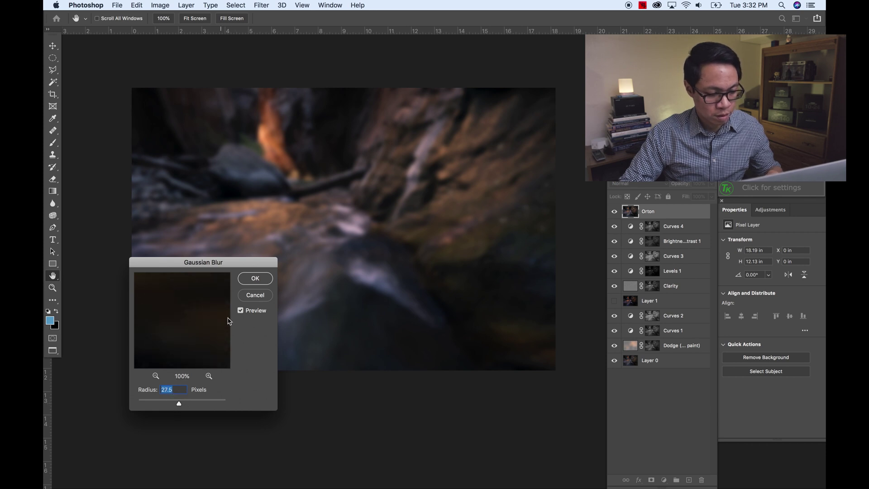
pyautogui.click(248, 279)
pyautogui.press('b')
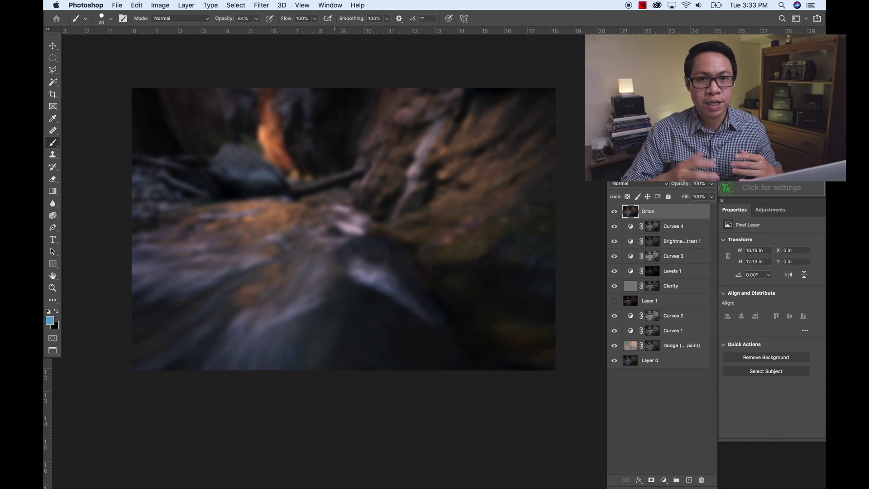
# Apply Brightness/Contrast to Orton with Contrast 100 and Brightness 20.
pyautogui.click(164, 5)
pyautogui.moveTo(168, 35)
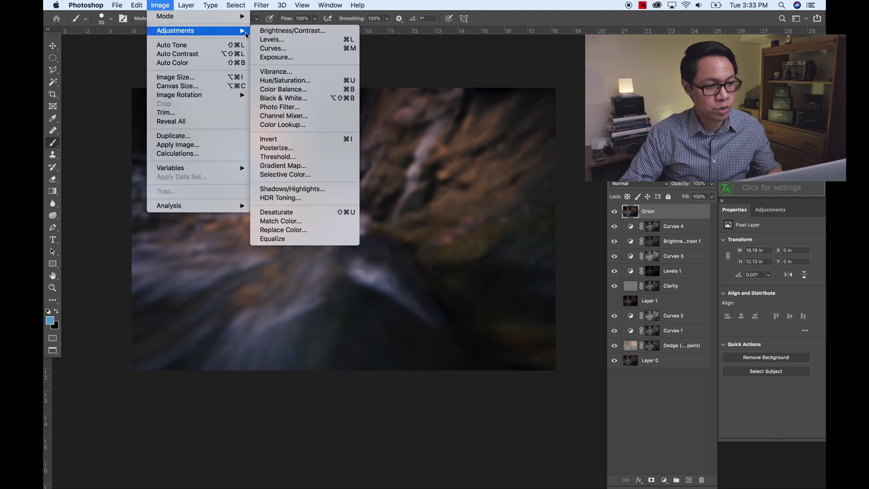
pyautogui.click(268, 31)
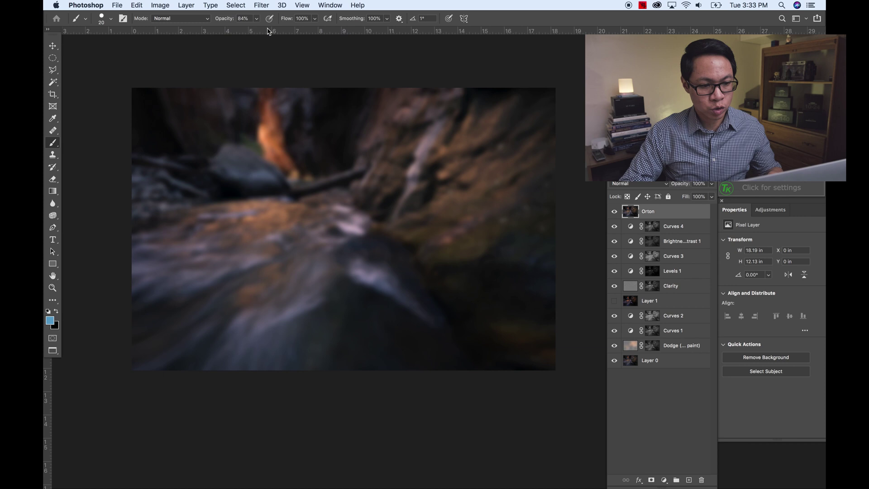
pyautogui.moveTo(416, 190); pyautogui.dragTo(474, 190)
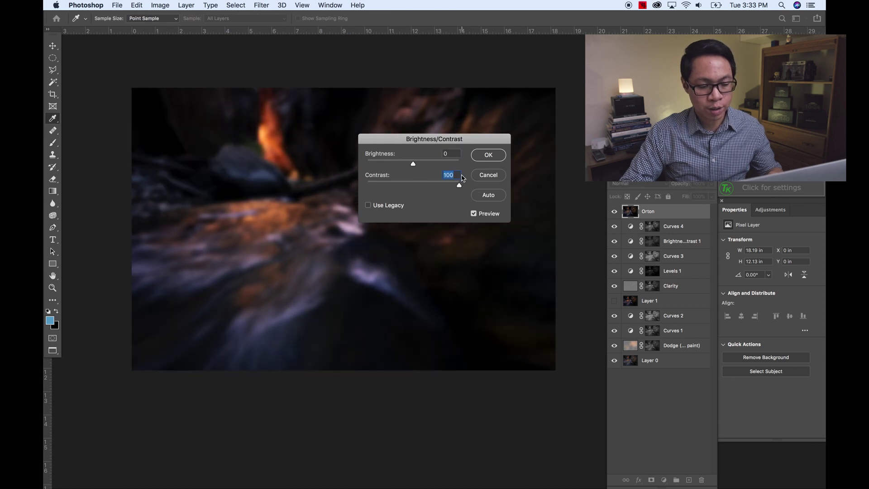
pyautogui.click(452, 153)
pyautogui.hotkey('shift', 'Up')
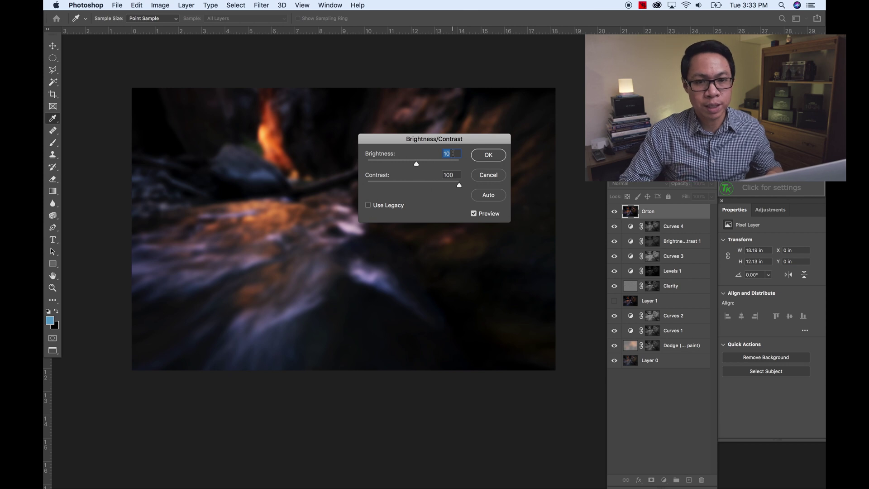
pyautogui.hotkey('shift', 'Up')
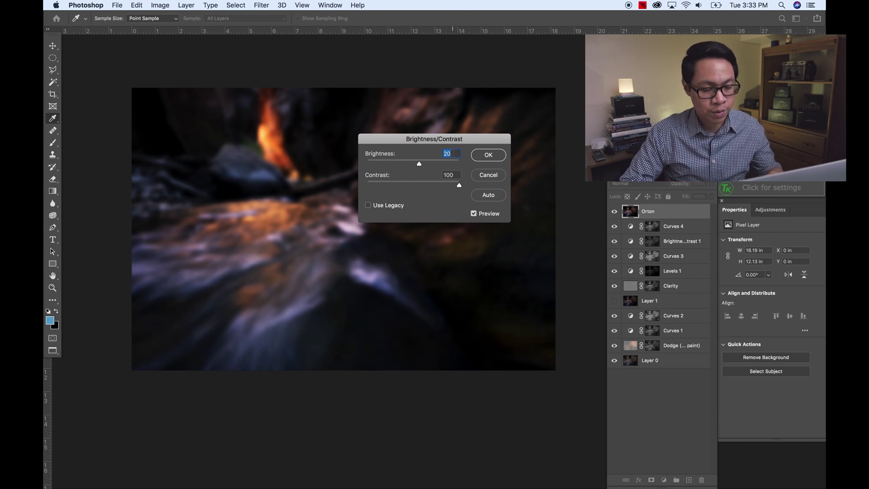
pyautogui.click(483, 155)
pyautogui.press('b')
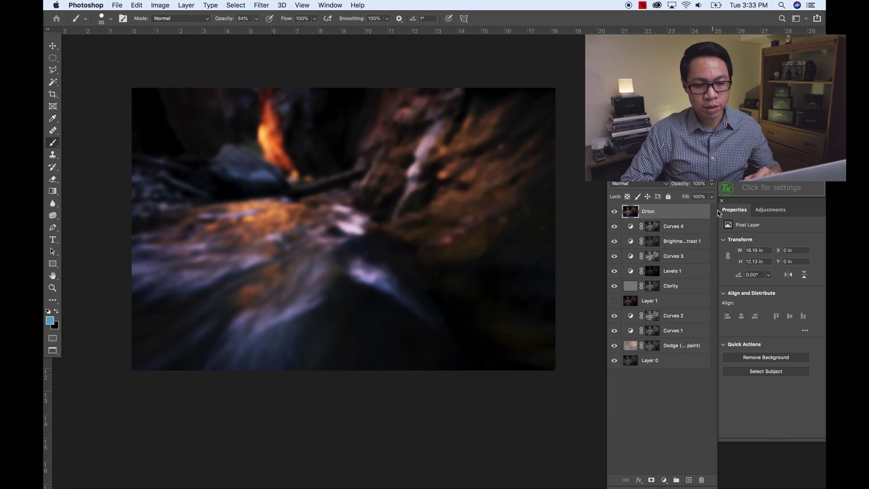
# Test Orton layer opacities of 90%, 0%, 10%, 20%, 15% and 14%.
pyautogui.click(709, 183)
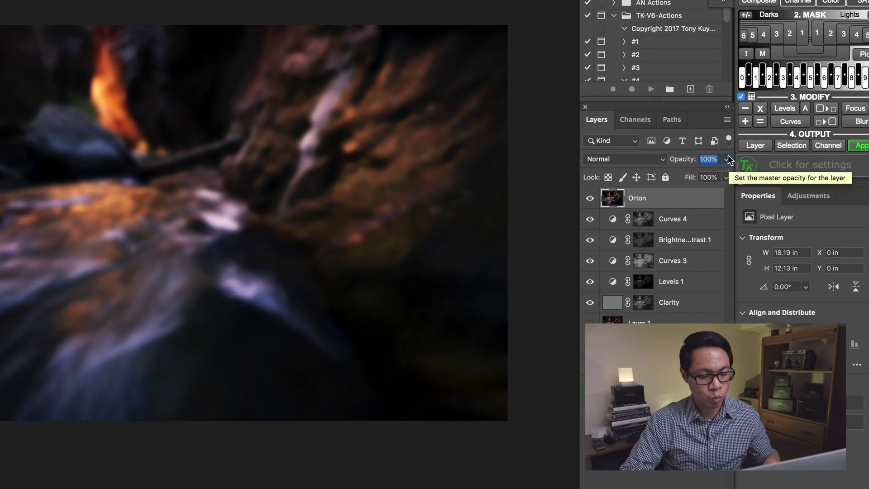
pyautogui.write('90')
pyautogui.press('Return')
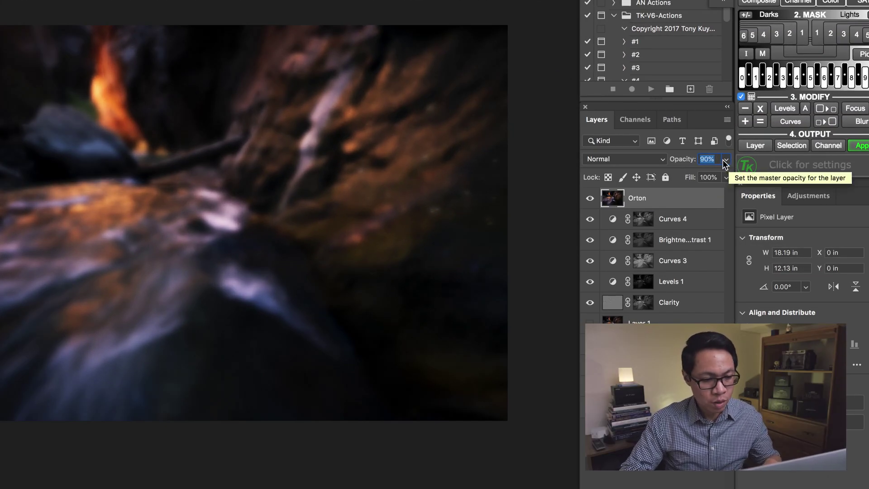
pyautogui.hotkey('shift', 'Down')
pyautogui.hotkey('shift', 'Down')
pyautogui.hotkey('shift', 'Down')
pyautogui.hotkey('shift', 'Down')
pyautogui.hotkey('shift', 'Down')
pyautogui.hotkey('shift', 'Down')
pyautogui.hotkey('shift', 'Down')
pyautogui.hotkey('shift', 'Down')
pyautogui.hotkey('shift', 'Down')
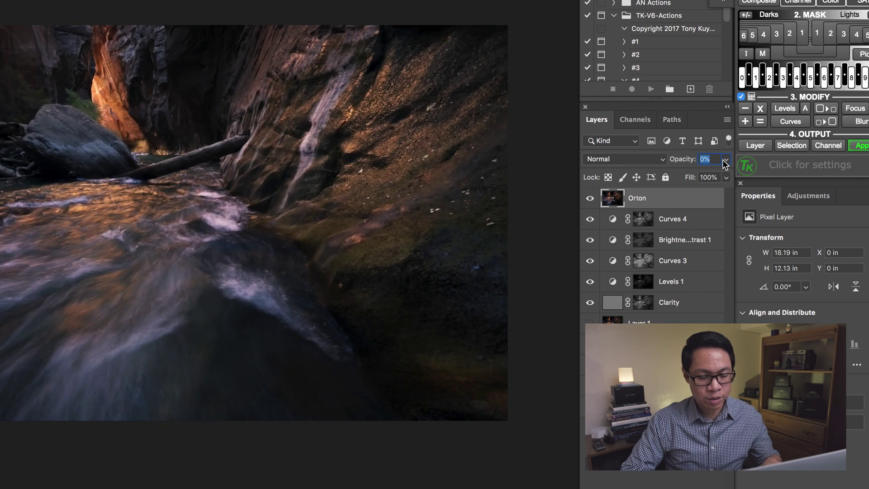
pyautogui.click(706, 158)
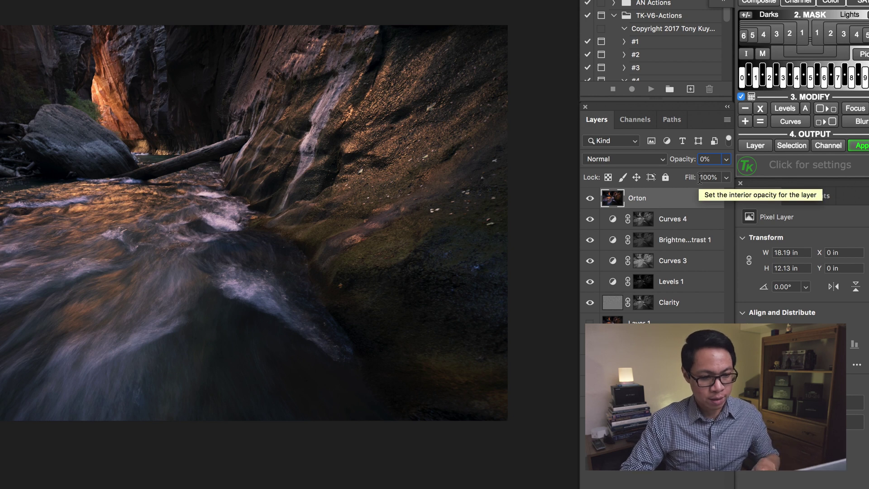
pyautogui.write('10')
pyautogui.press('Return')
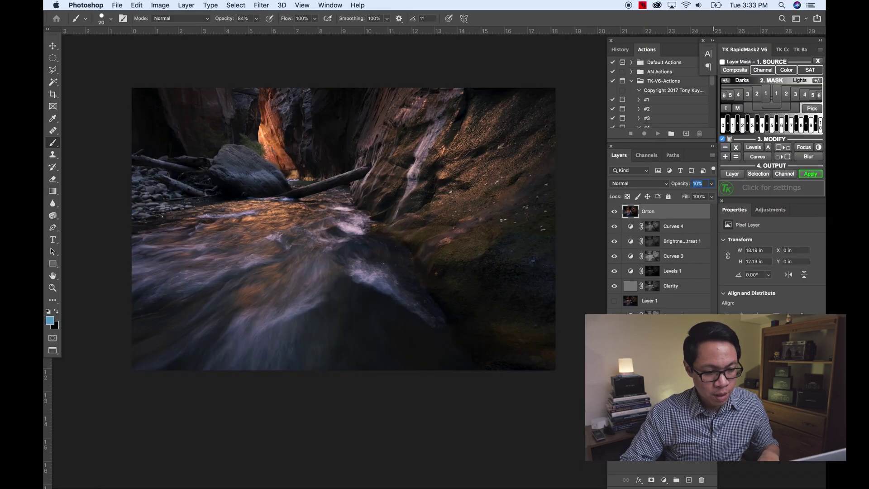
pyautogui.write('20')
pyautogui.press('Return')
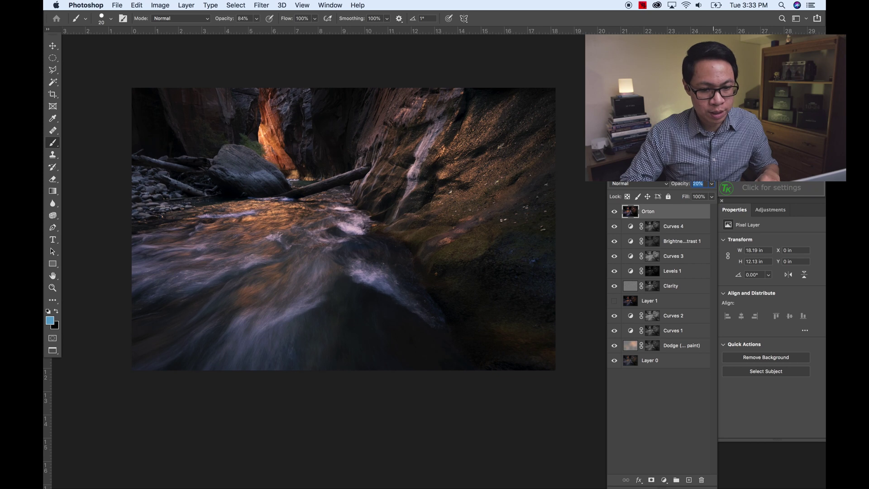
pyautogui.write('15')
pyautogui.press('Return')
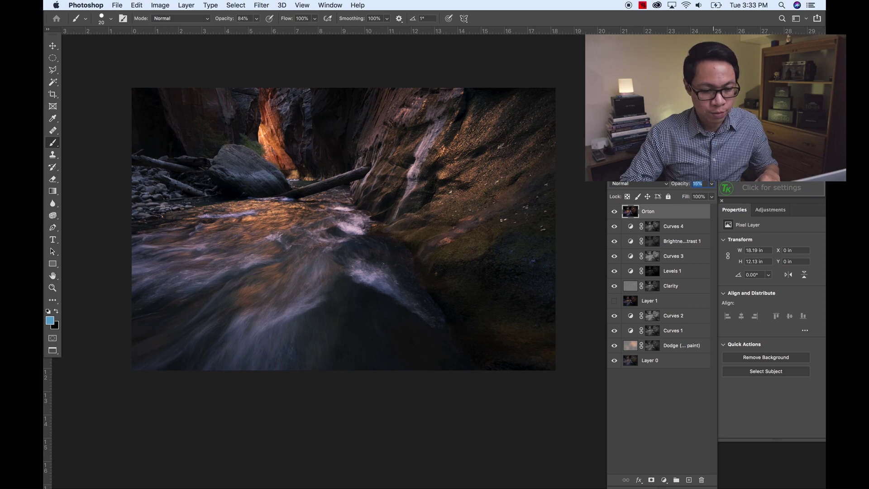
pyautogui.write('14')
pyautogui.press('Return')
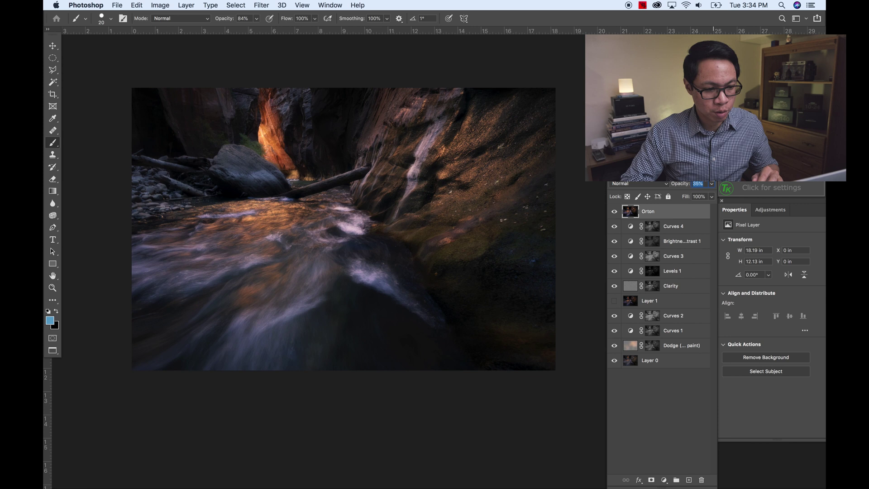
# Try 35%, then settle the Orton opacity at 25% while viewing the rock wall up close.
pyautogui.press('Return')
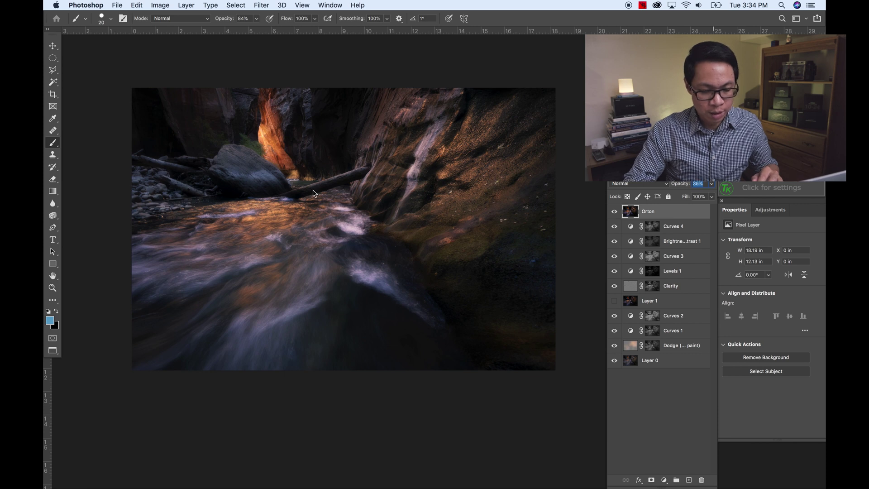
pyautogui.press('super+plus')
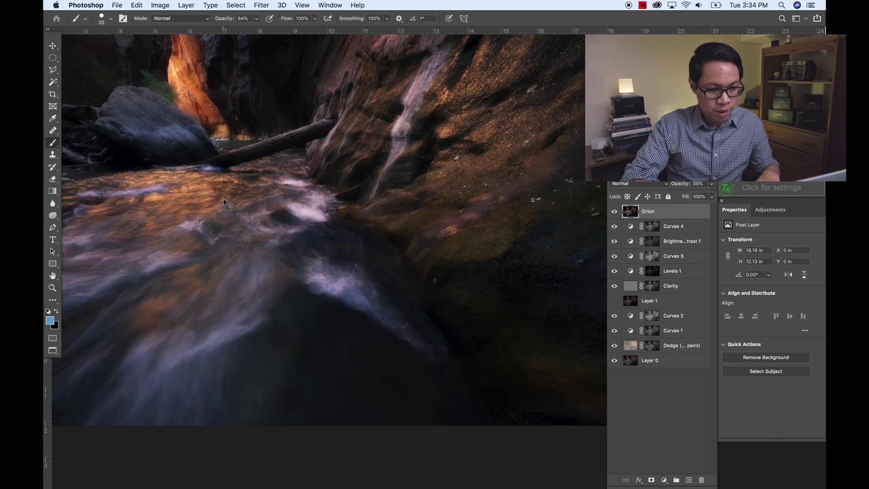
pyautogui.moveTo(224, 198); pyautogui.dragTo(262, 267)
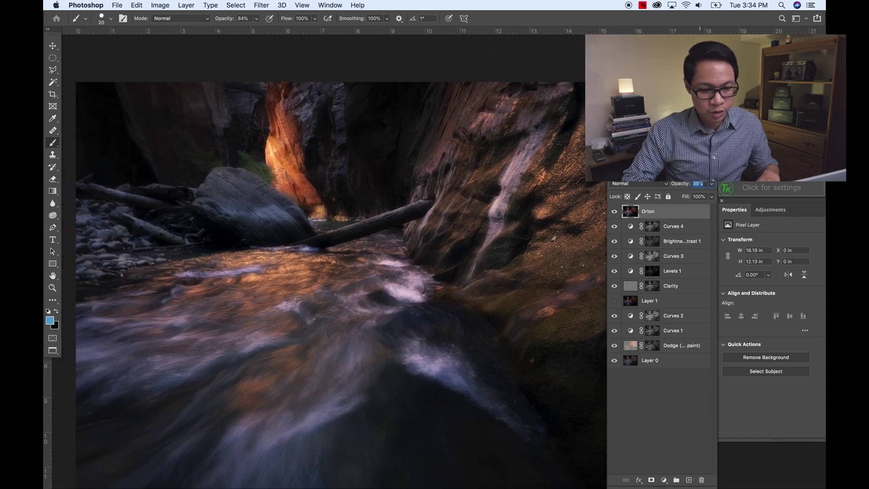
pyautogui.press('Return')
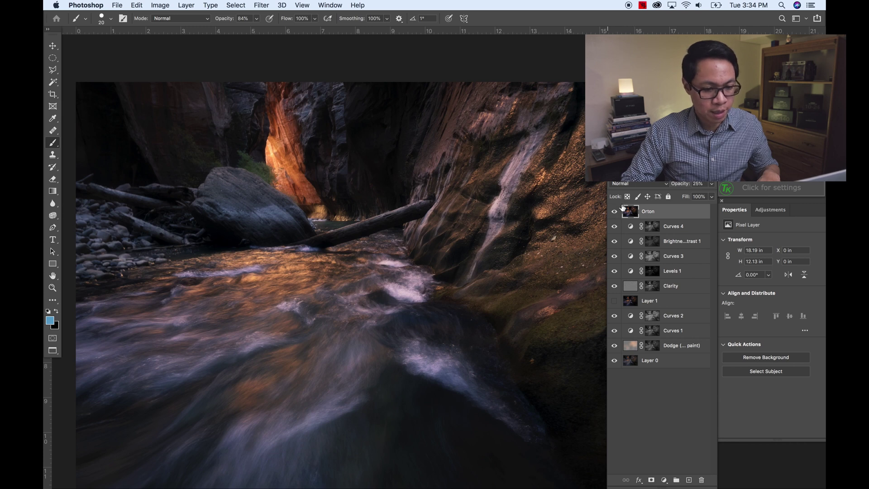
pyautogui.click(614, 212)
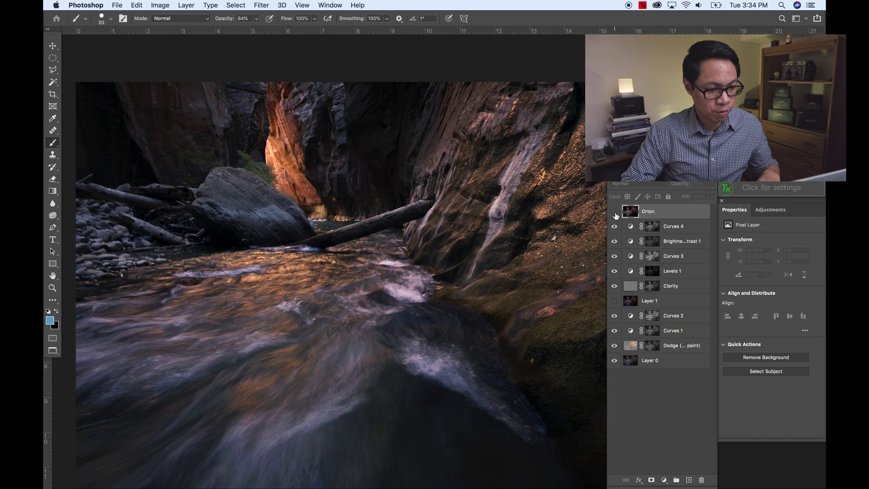
pyautogui.click(614, 211)
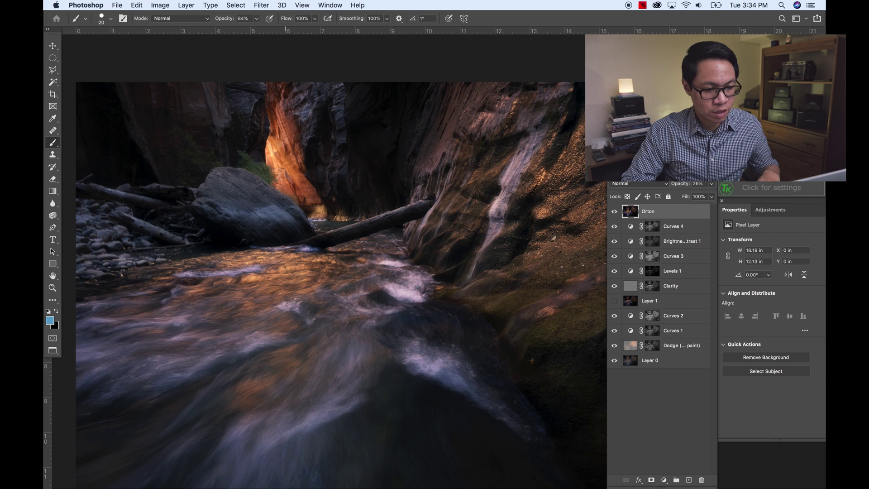
pyautogui.hscroll(5, 452, 251)
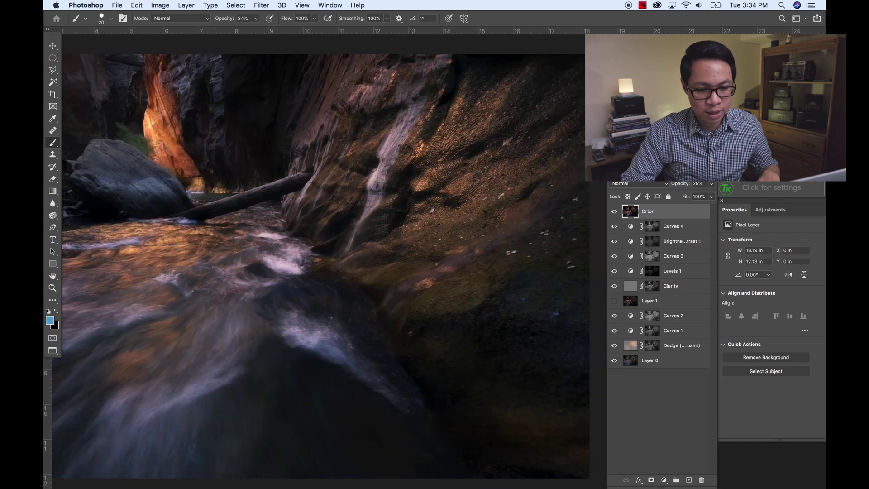
pyautogui.click(614, 212)
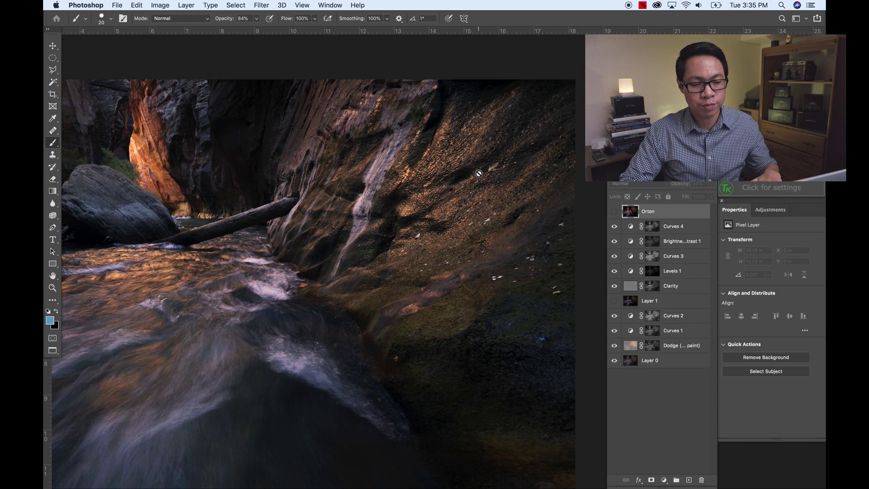
pyautogui.click(614, 212)
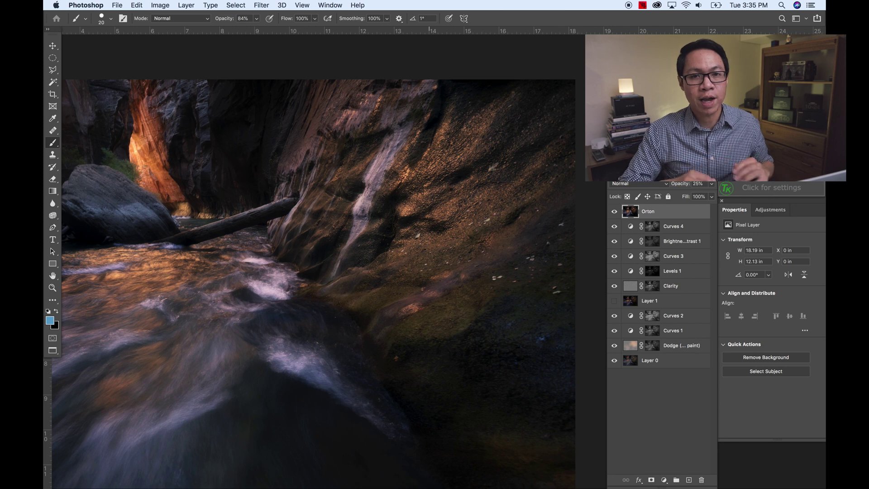
pyautogui.hscroll(-3, 317, 272)
pyautogui.scroll(-1, 316, 272)
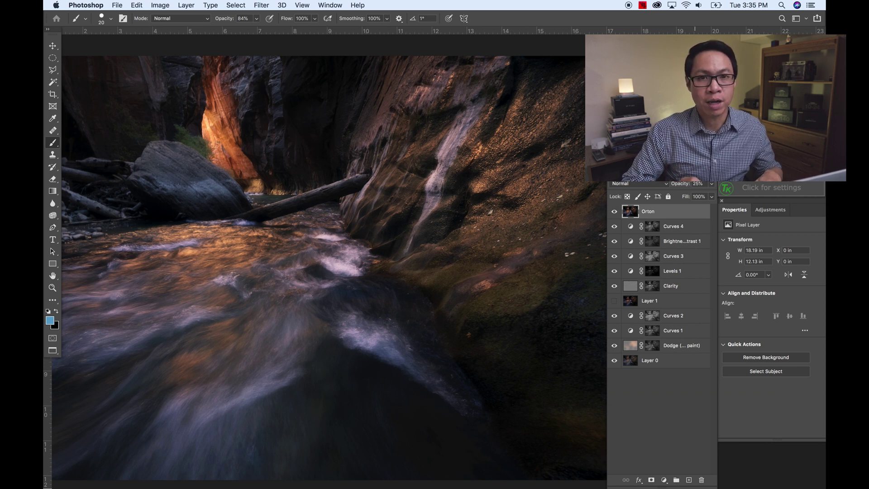
pyautogui.hscroll(-3, 326, 262)
pyautogui.scroll(-1, 325, 262)
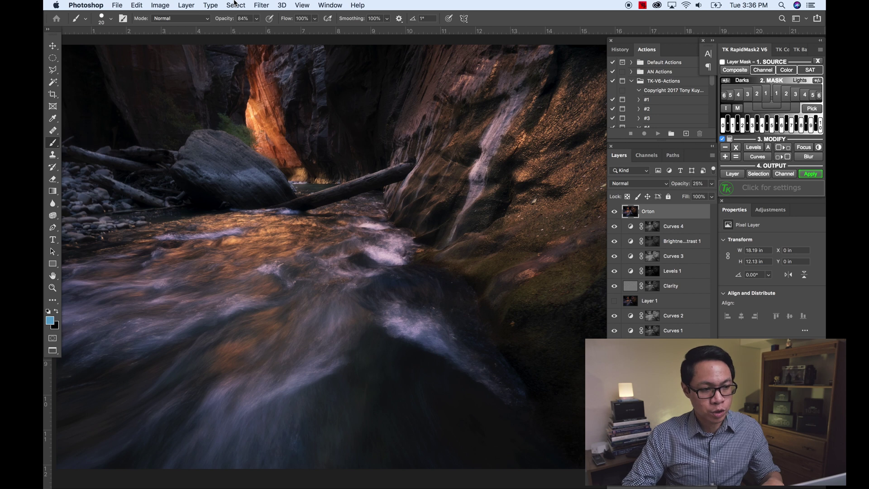
# Use Color Range to select Highlights with Fuzziness 63 and Range 117, using Grayscale preview.
pyautogui.click(234, 4)
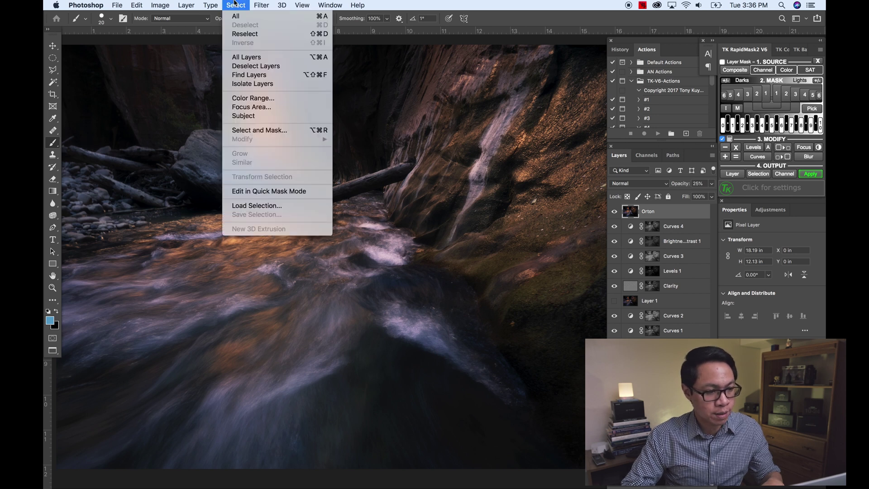
pyautogui.click(241, 98)
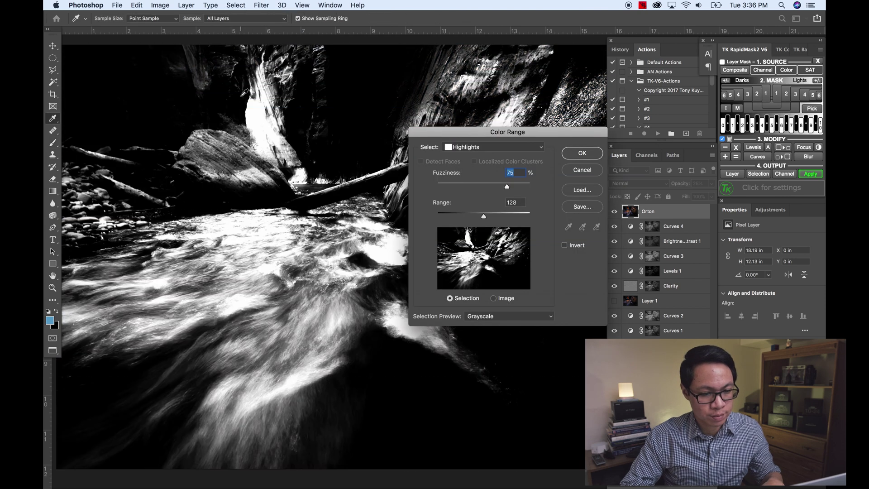
pyautogui.click(495, 148)
pyautogui.click(495, 148)
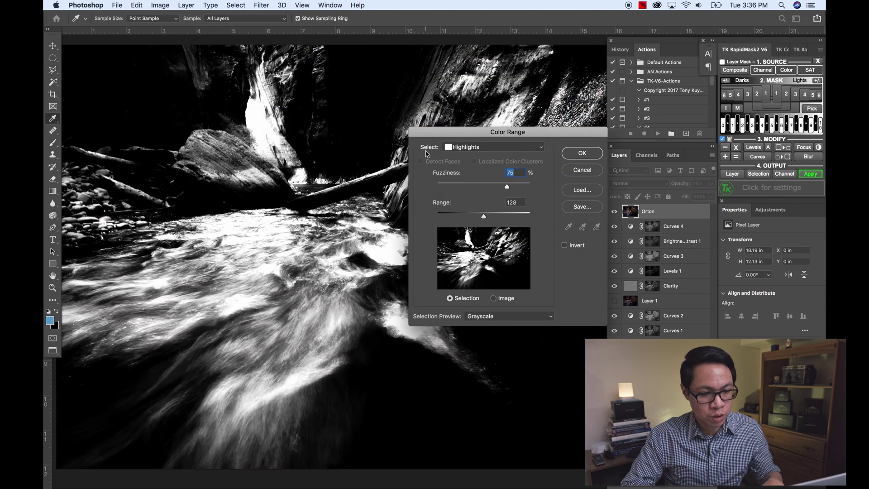
pyautogui.click(456, 150)
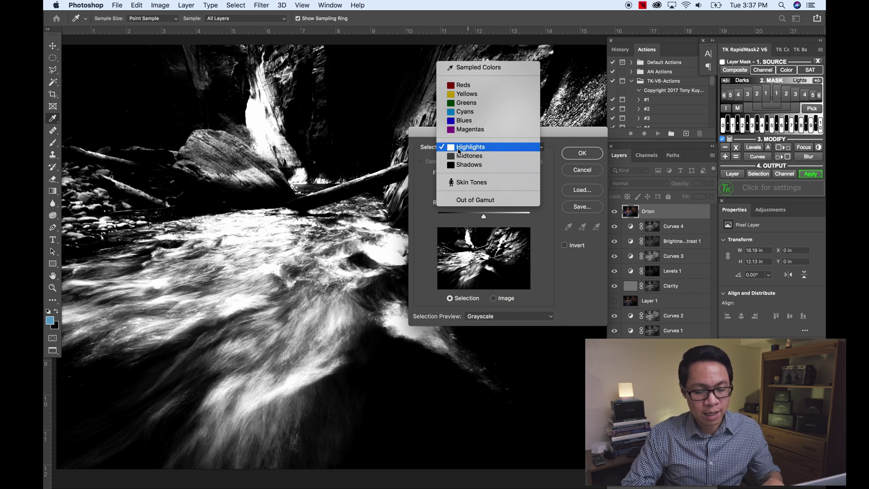
pyautogui.click(459, 150)
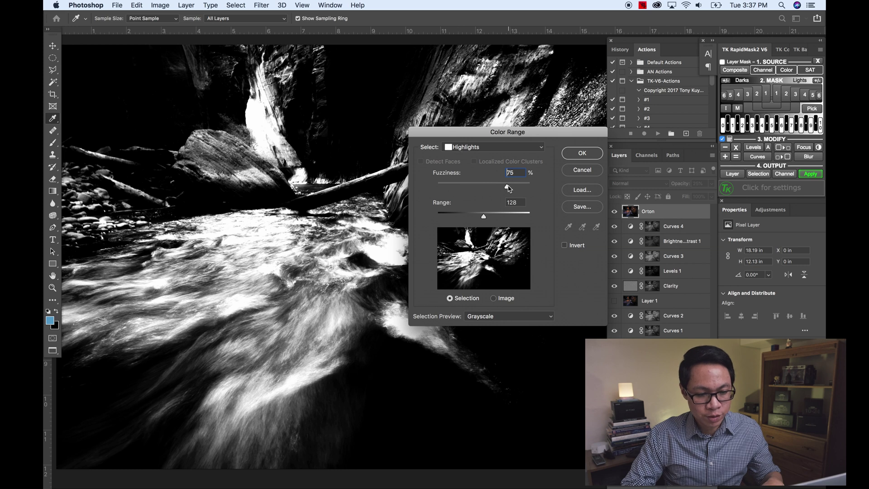
pyautogui.moveTo(509, 188)
pyautogui.mouseDown()
pyautogui.moveTo(465, 195)
pyautogui.moveTo(503, 194)
pyautogui.mouseUp()
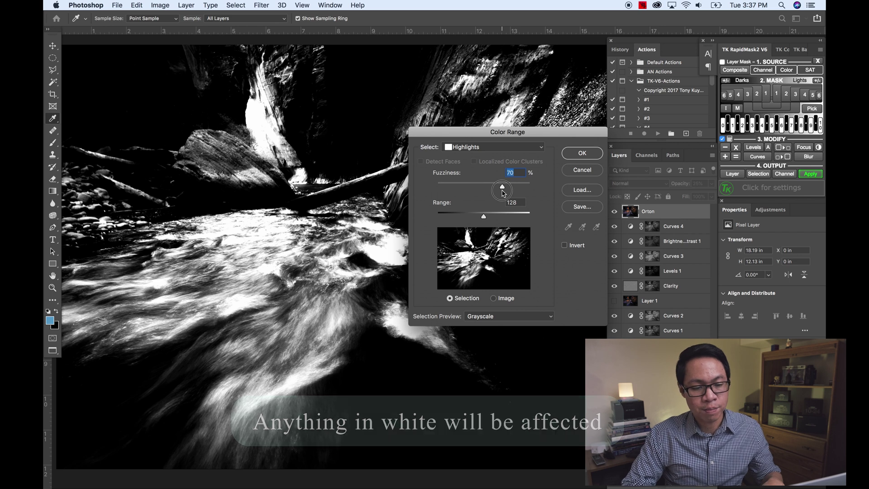
pyautogui.moveTo(503, 193); pyautogui.dragTo(481, 219)
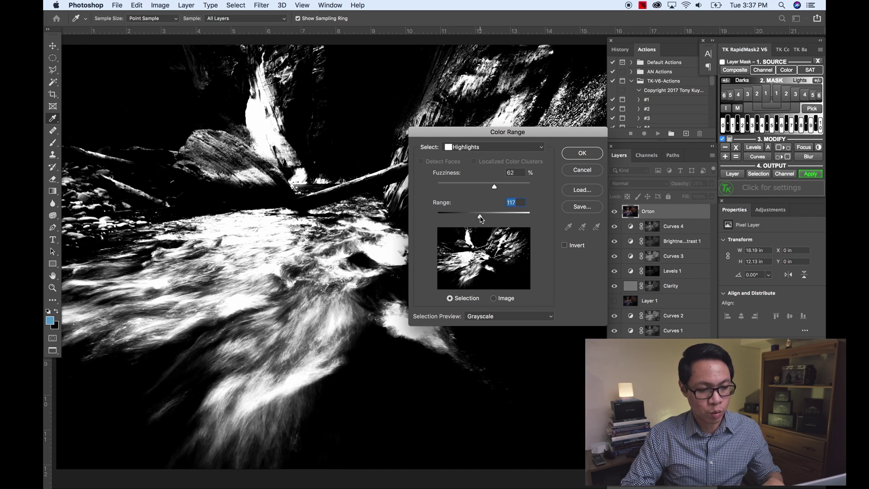
pyautogui.moveTo(495, 188); pyautogui.dragTo(496, 189)
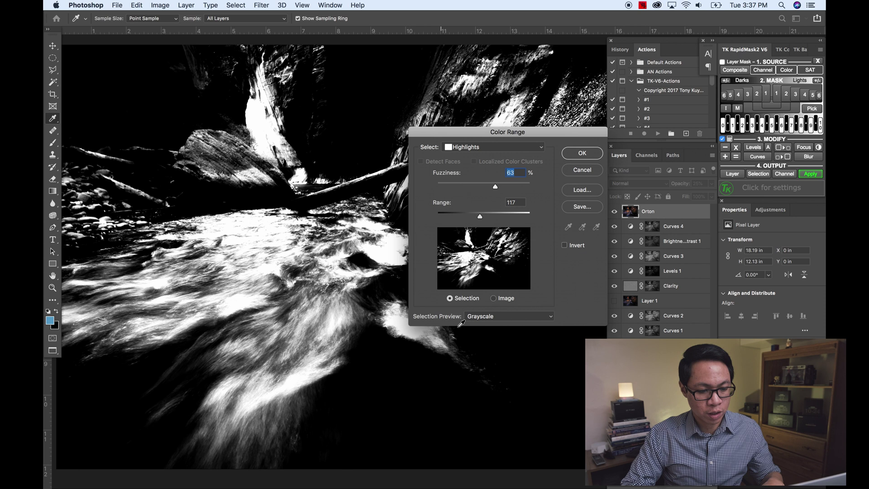
pyautogui.click(476, 319)
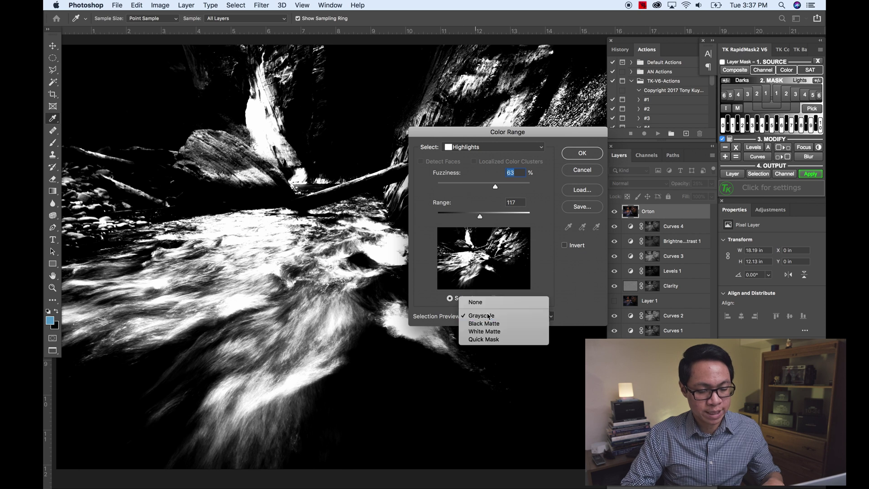
pyautogui.click(490, 316)
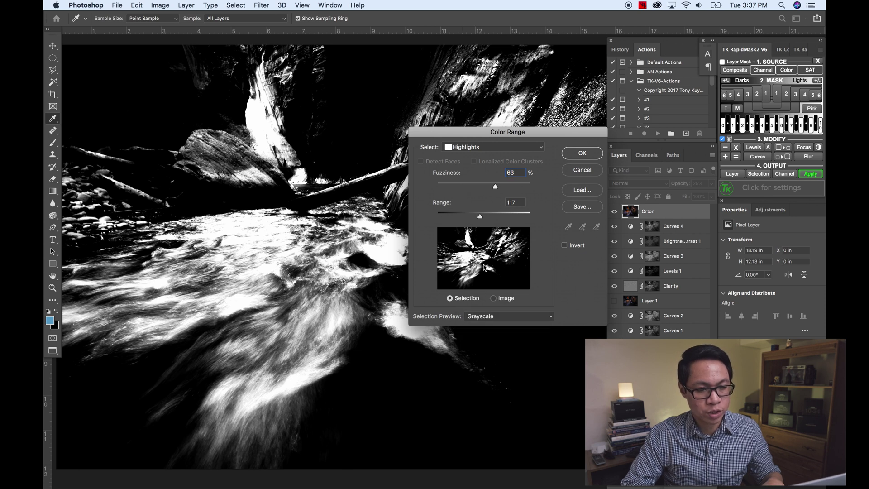
pyautogui.click(581, 153)
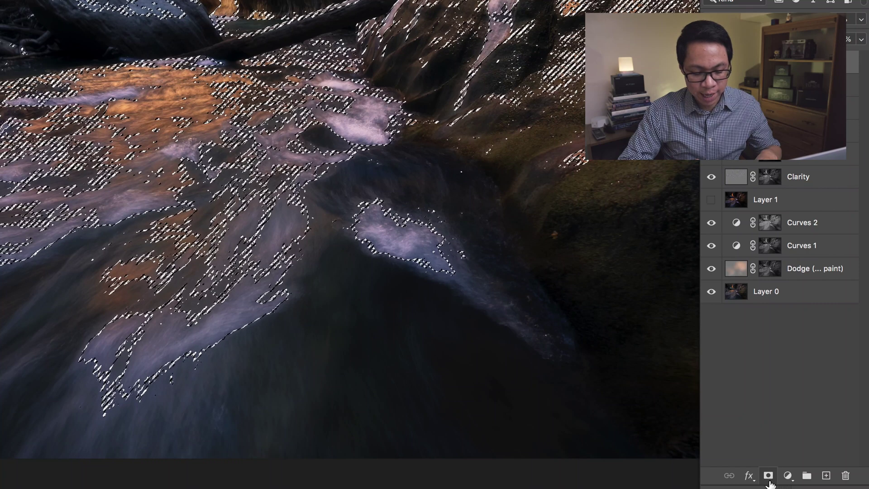
# Add a layer mask to Orton from the highlights selection, then toggle Orton off and on to compare.
pyautogui.click(768, 475)
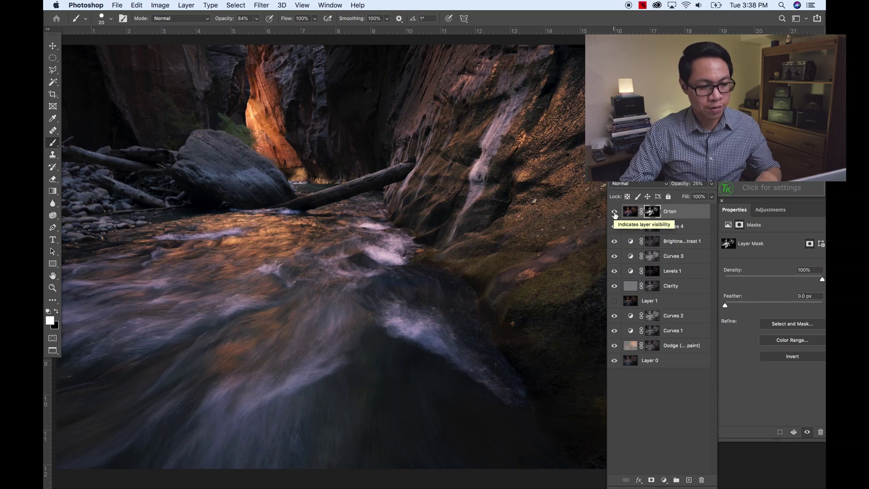
pyautogui.click(614, 212)
pyautogui.click(614, 212)
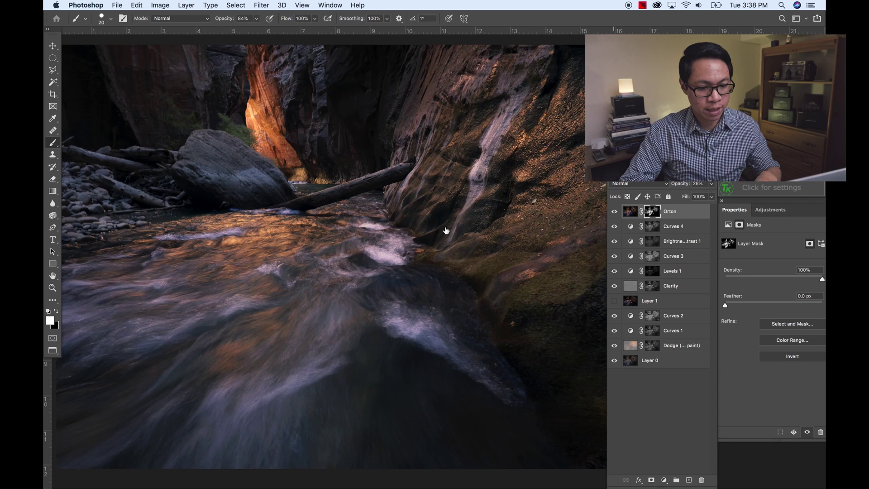
pyautogui.press('super+equal')
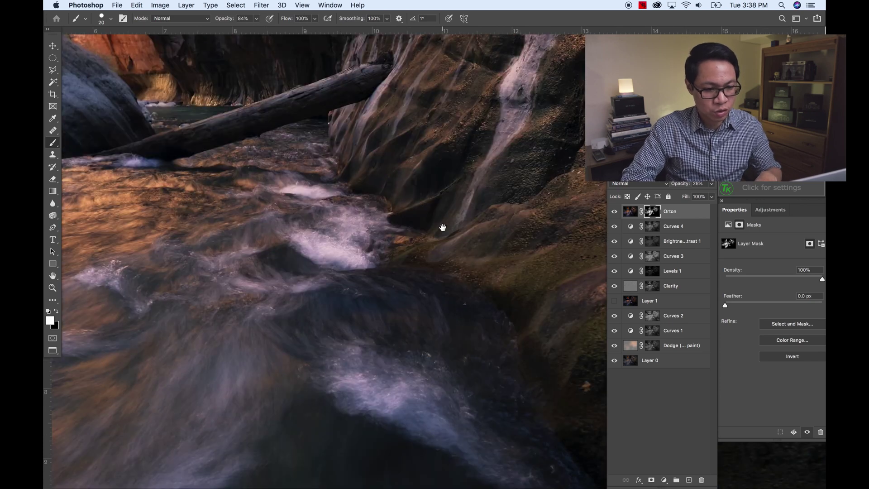
# Bring the boulder and orange canyon wall into view and toggle Orton's visibility to compare.
pyautogui.moveTo(446, 233)
pyautogui.mouseDown()
pyautogui.moveTo(500, 310)
pyautogui.moveTo(569, 368)
pyautogui.mouseUp()
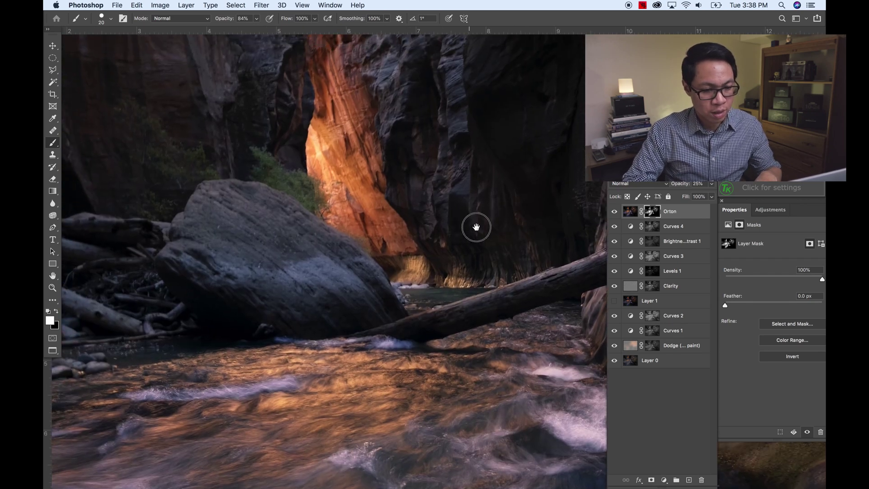
pyautogui.press('super+r')
pyautogui.click(614, 211)
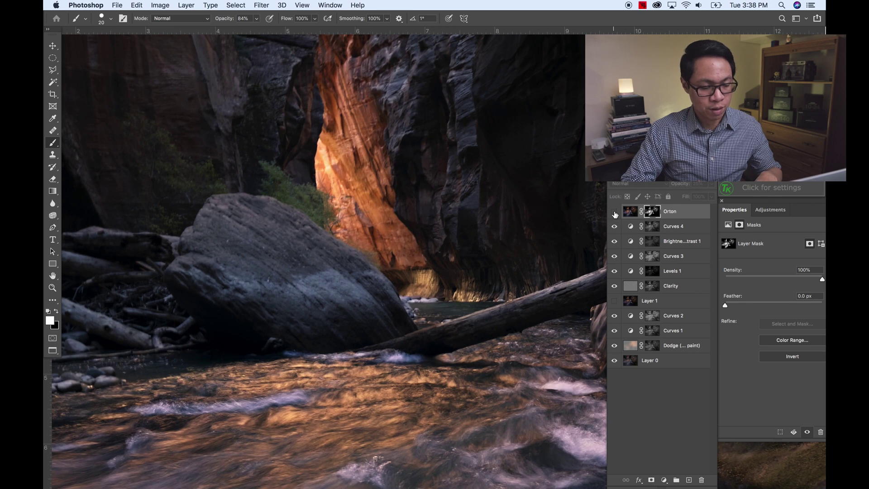
pyautogui.click(614, 211)
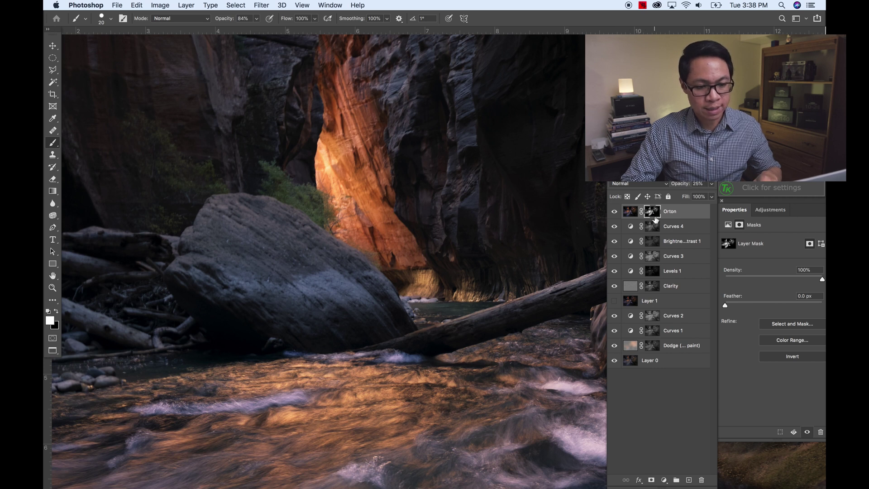
# Disable Orton's layer mask, compare the glow with Orton hidden and shown, then re-enable the mask.
pyautogui.click(630, 212)
pyautogui.rightClick(655, 213)
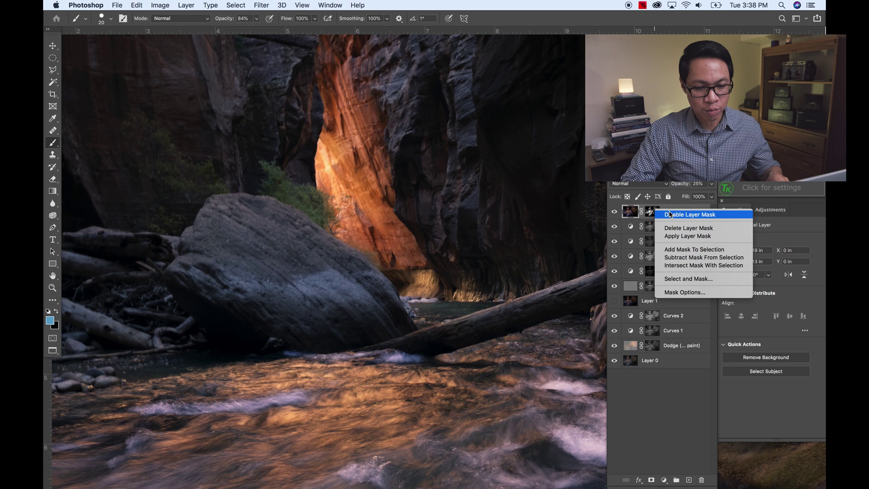
pyautogui.click(672, 216)
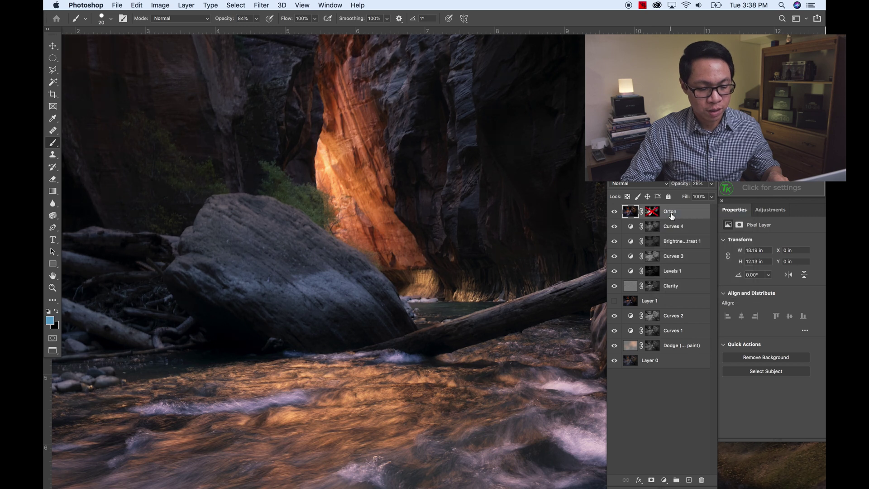
pyautogui.press('super+minus')
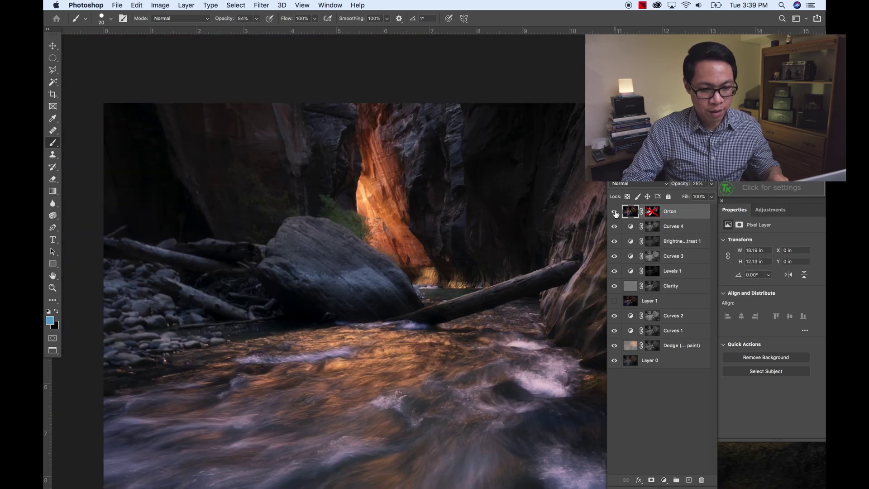
pyautogui.click(614, 211)
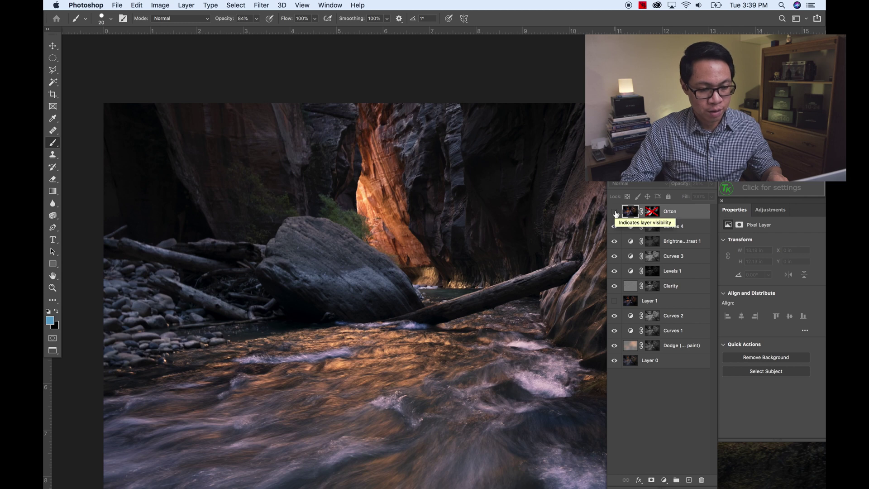
pyautogui.click(614, 212)
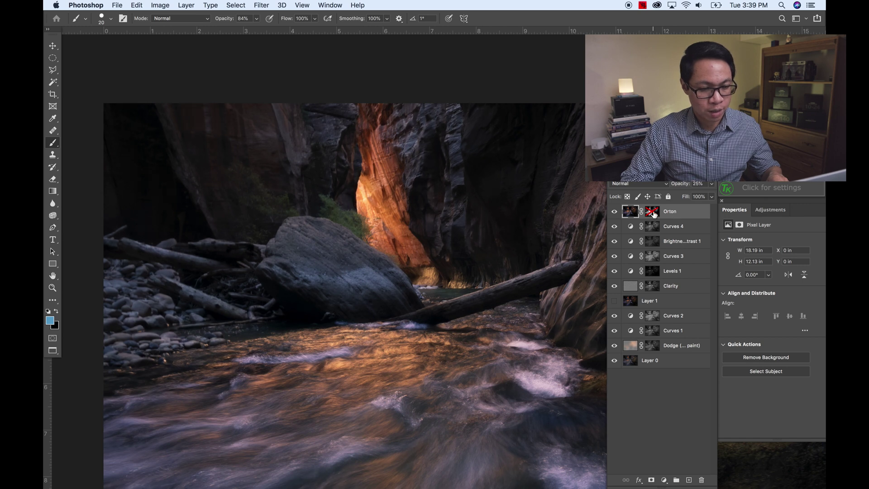
pyautogui.keyDown('shift'); pyautogui.click(653, 214); pyautogui.keyUp('shift')
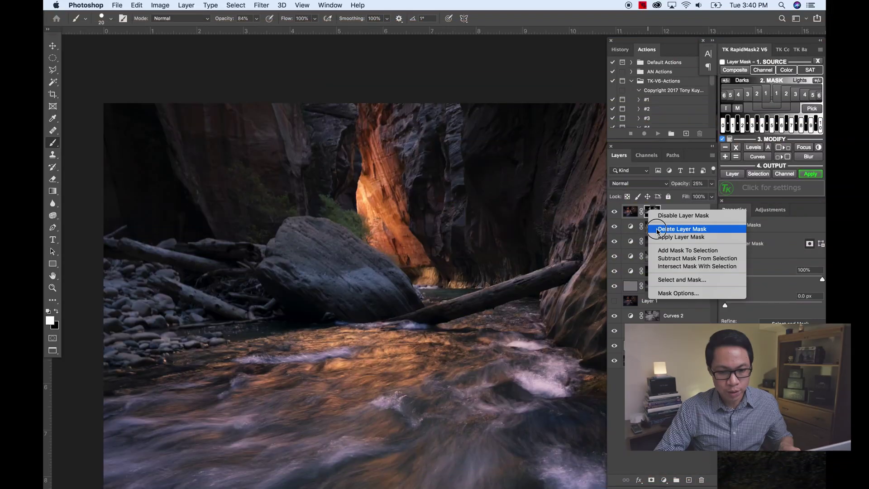
# Delete Orton's layer mask and compare the full-photo glow by toggling Orton's visibility.
pyautogui.click(649, 223)
pyautogui.click(614, 211)
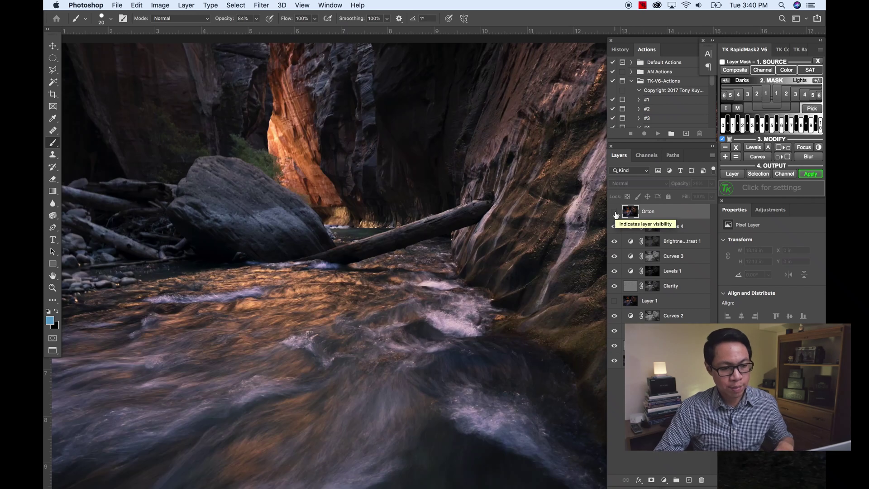
pyautogui.click(614, 212)
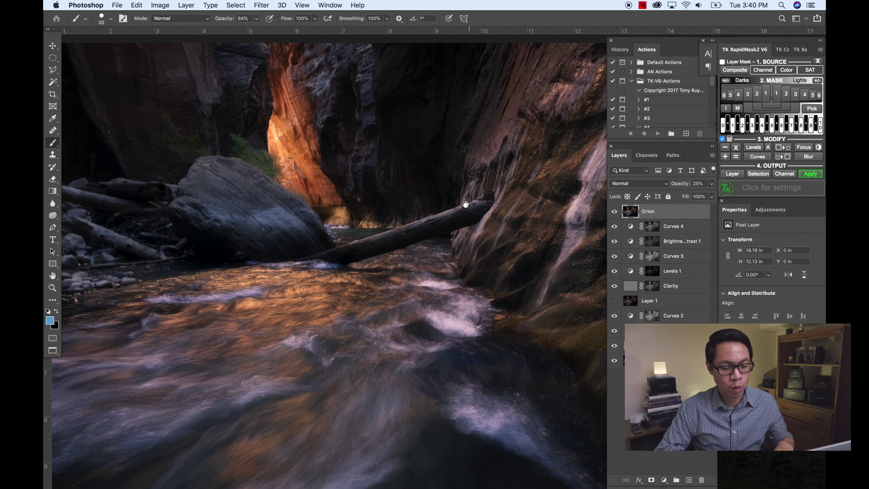
pyautogui.moveTo(465, 204)
pyautogui.mouseDown()
pyautogui.moveTo(495, 271)
pyautogui.moveTo(510, 283)
pyautogui.moveTo(484, 194)
pyautogui.mouseUp()
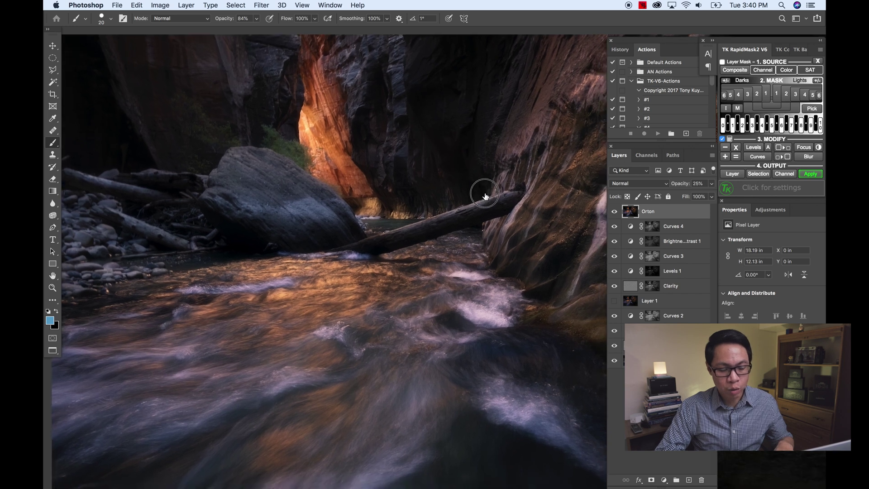
pyautogui.press('super+0')
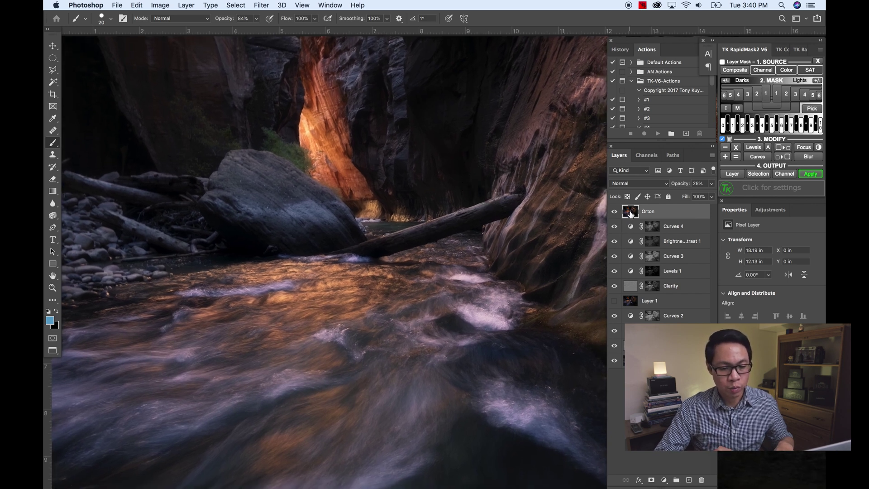
# Move the stamped layer above Orton, hiding it and keeping the Orton glow visible.
pyautogui.click(614, 211)
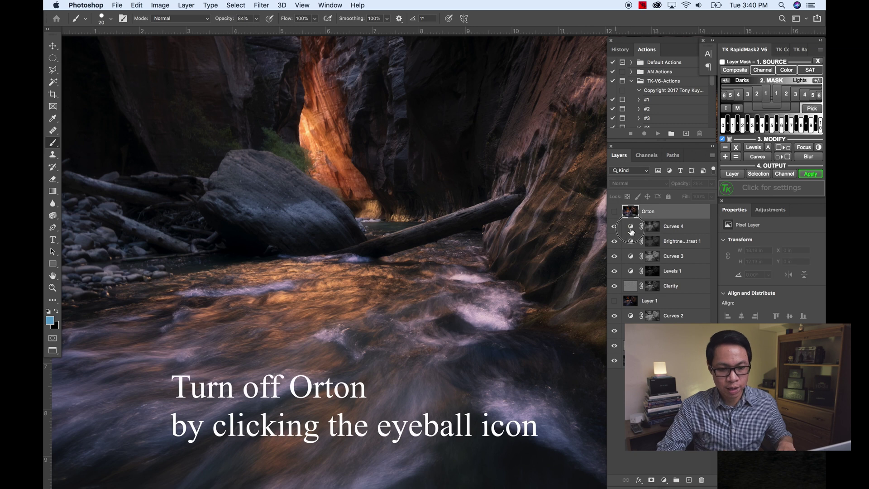
pyautogui.hotkey('alt', '[')
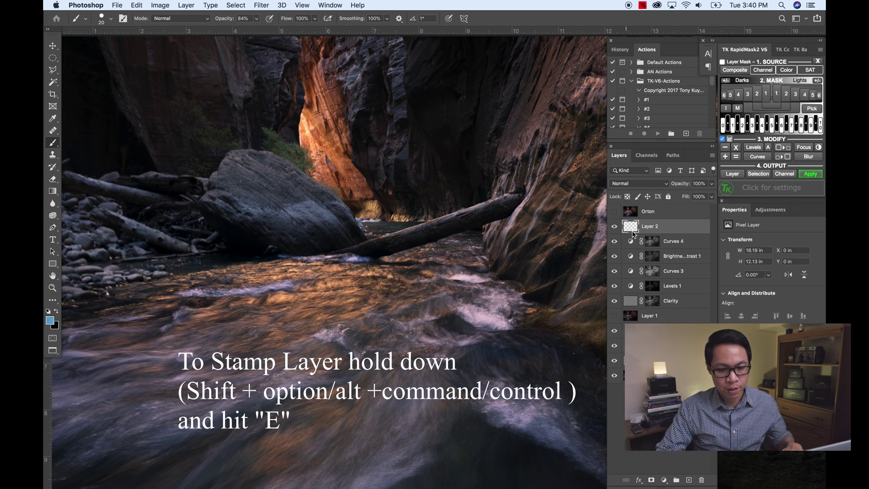
pyautogui.moveTo(631, 228); pyautogui.dragTo(626, 209)
pyautogui.hotkey('alt', '[')
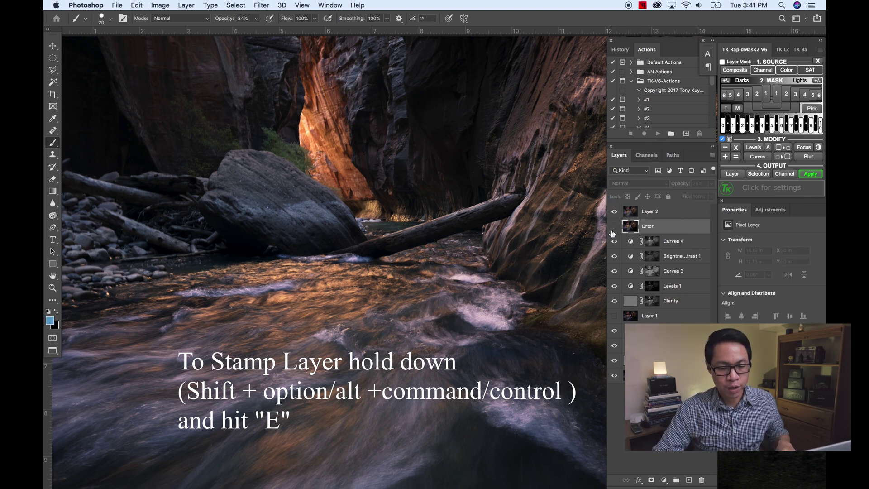
pyautogui.click(614, 211)
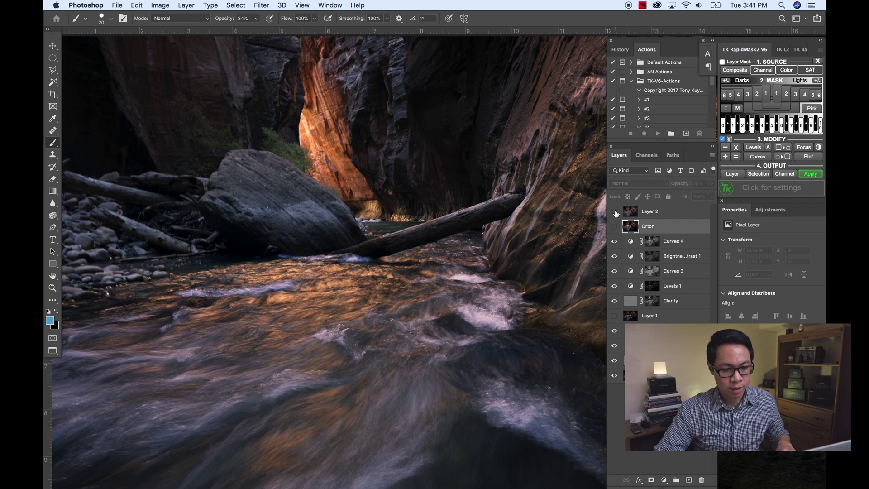
pyautogui.press('super+minus')
pyautogui.click(615, 226)
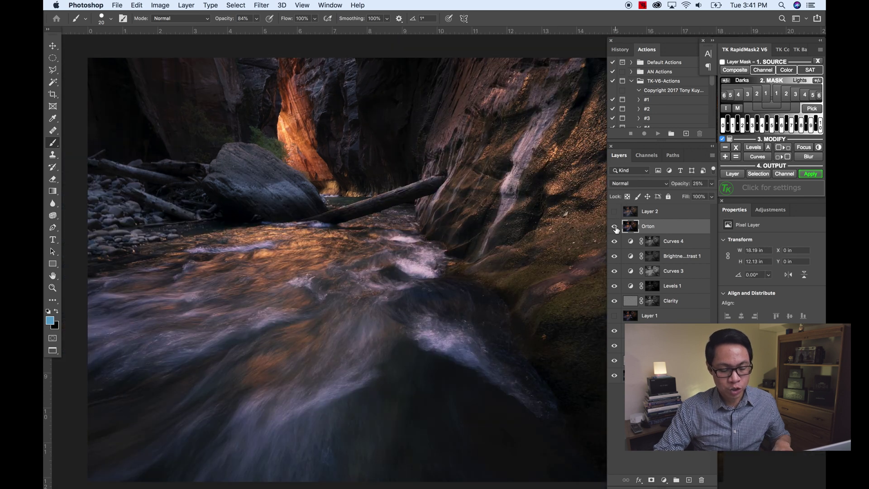
# Rename the stamped layer to 'High Pass' and make it visible.
pyautogui.click(630, 212)
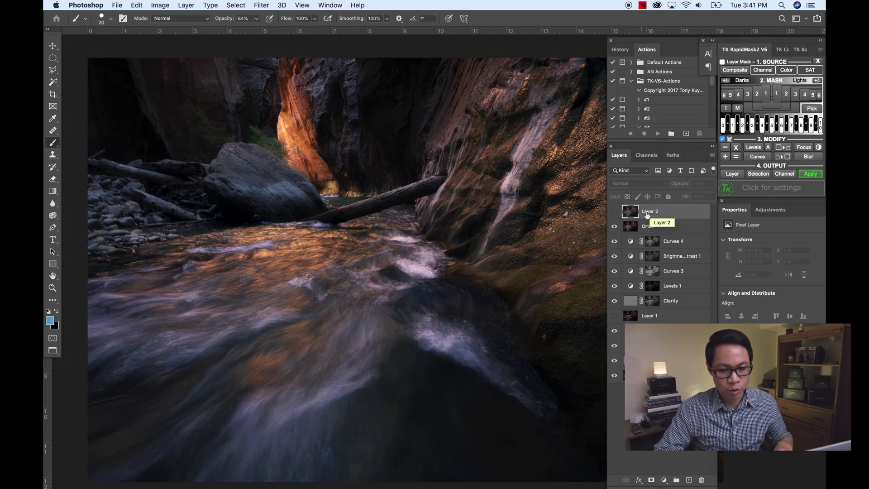
pyautogui.doubleClick(647, 211)
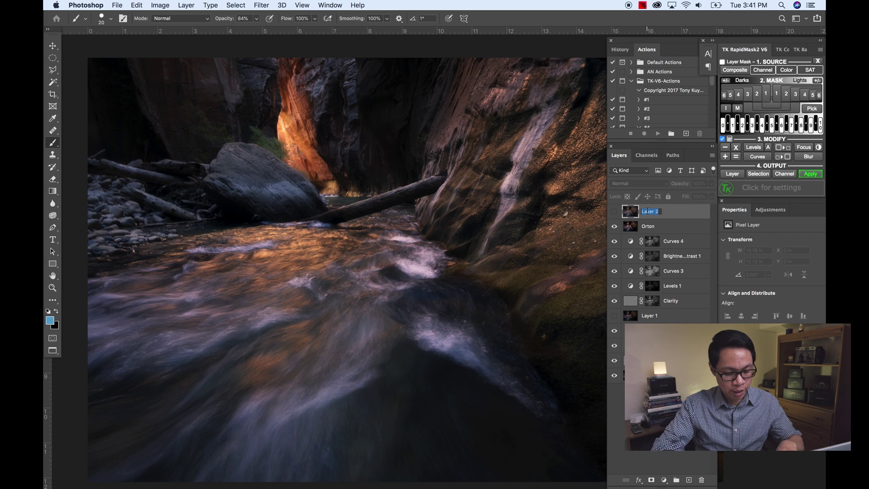
pyautogui.write('High')
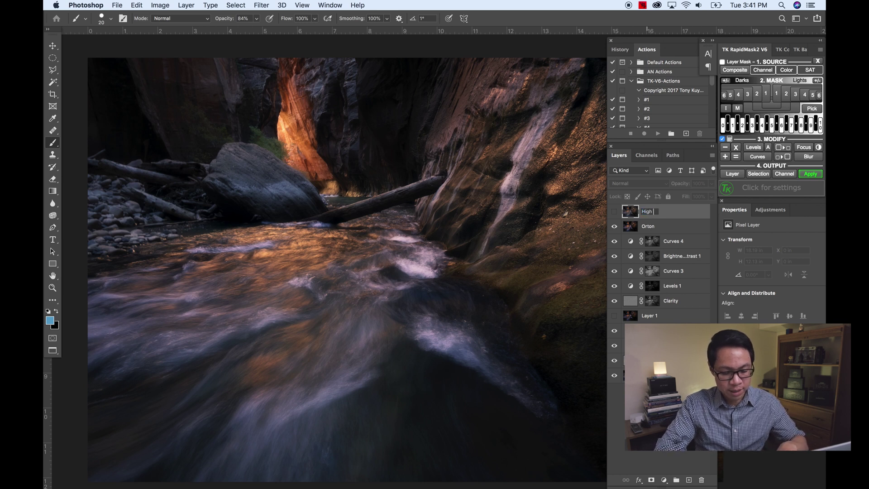
pyautogui.write(' Pass')
pyautogui.press('Return')
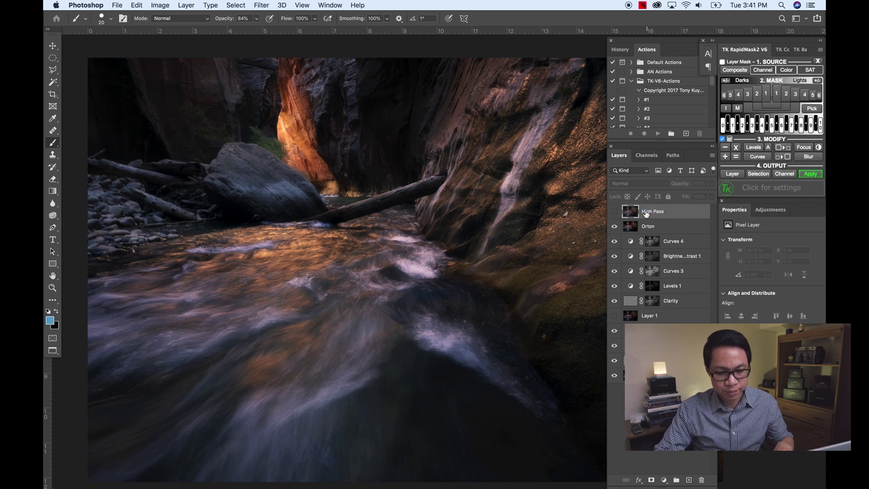
pyautogui.click(614, 211)
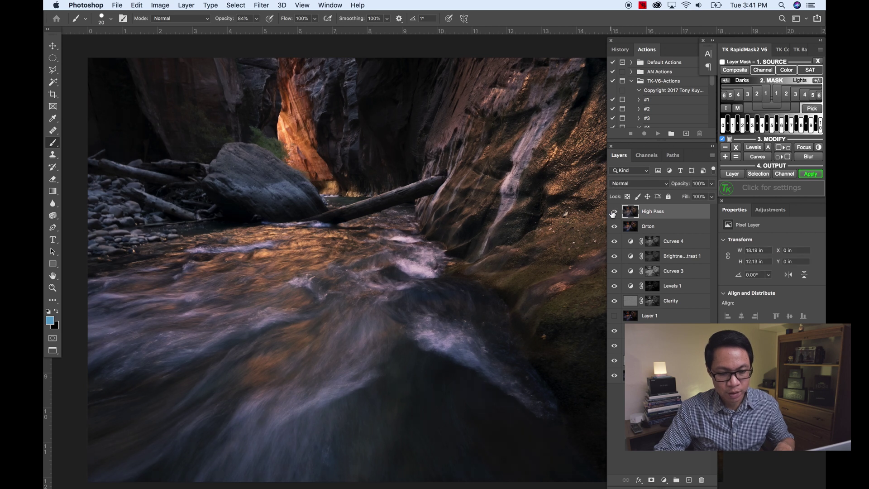
pyautogui.click(613, 212)
pyautogui.click(614, 211)
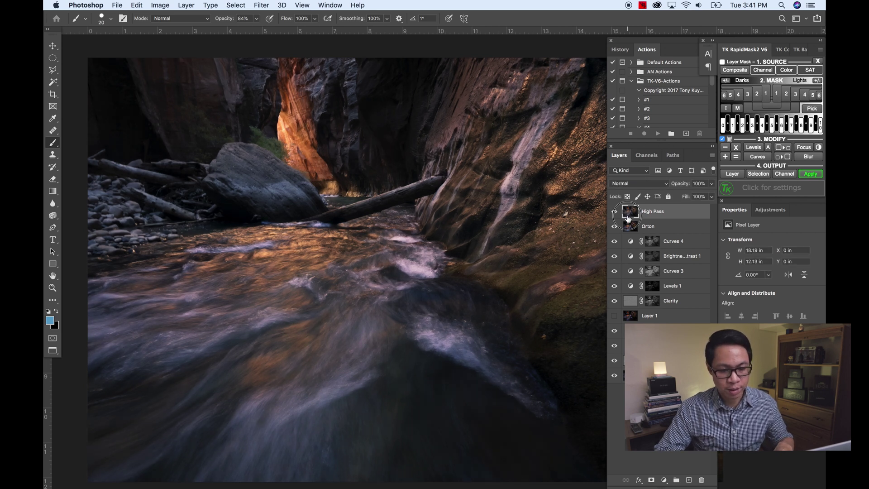
# Switch the High Pass layer to Soft Light and run Filter > Other > High Pass at 5.0 pixels.
pyautogui.click(633, 184)
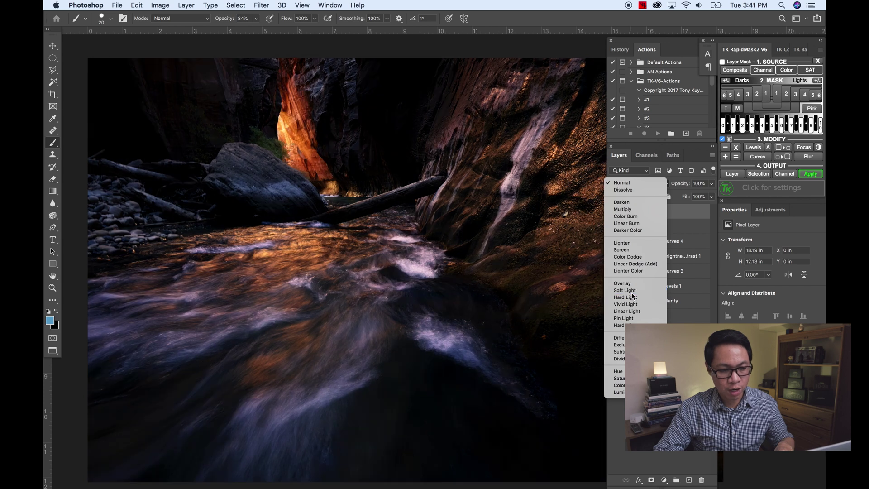
pyautogui.click(632, 292)
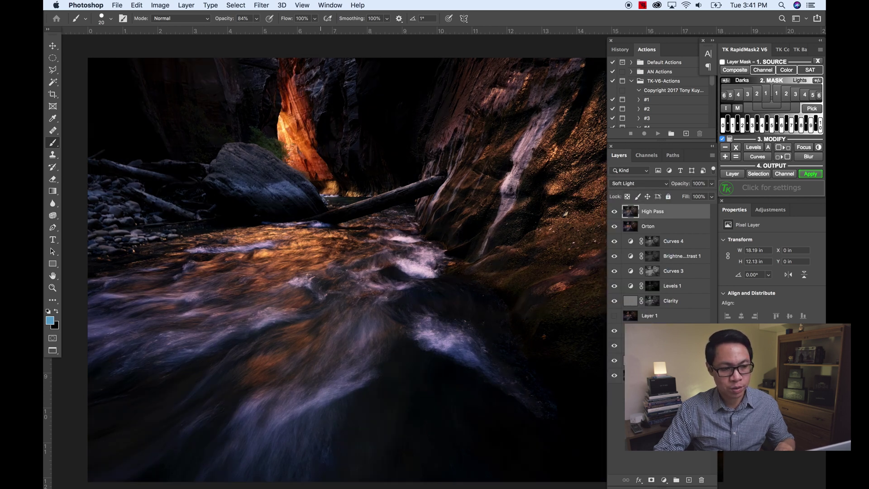
pyautogui.click(266, 4)
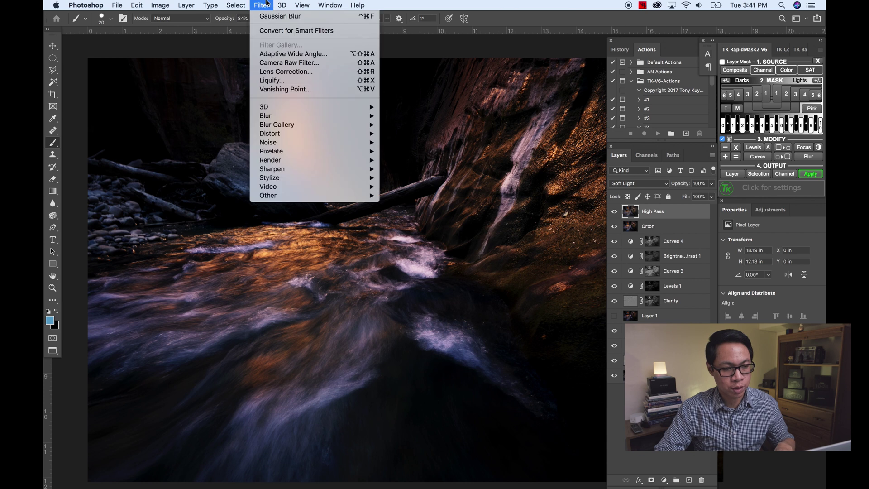
pyautogui.moveTo(289, 195)
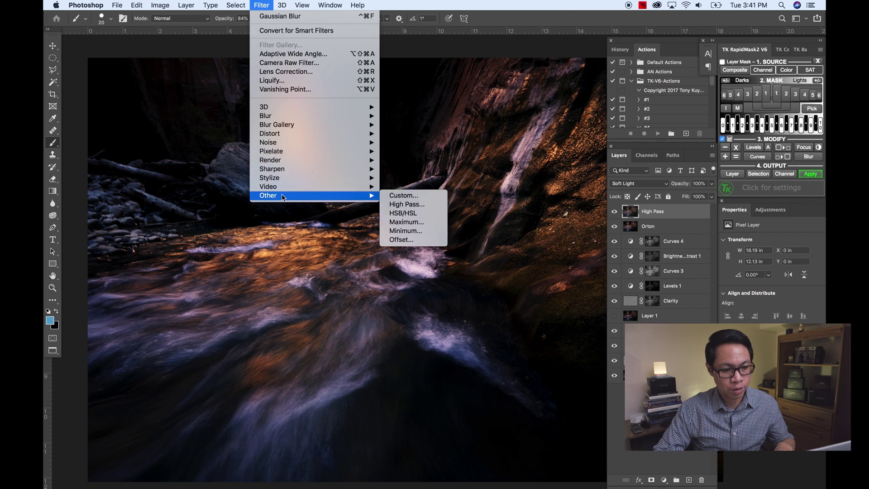
pyautogui.click(396, 204)
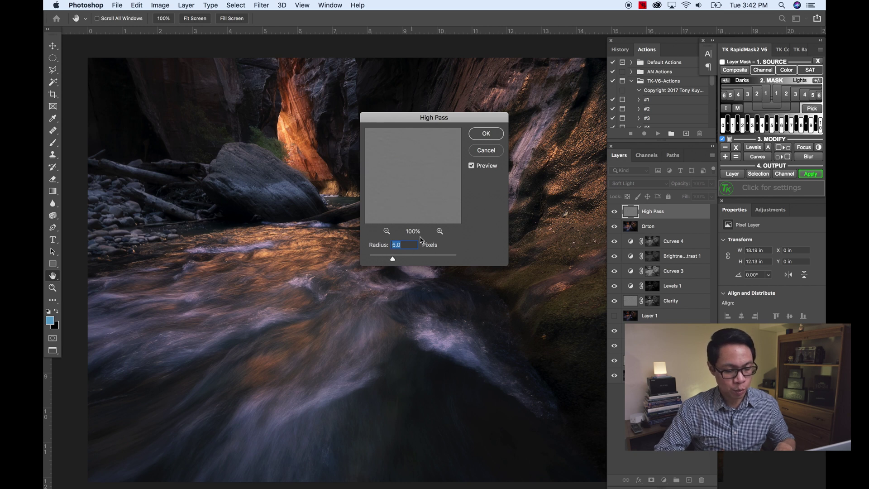
pyautogui.click(486, 135)
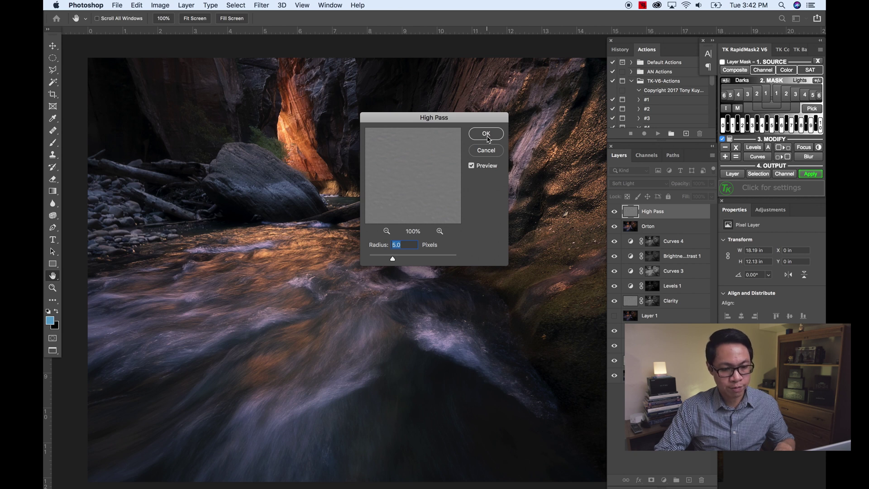
# Toggle the High Pass layer off and on to compare the sharpening effect.
pyautogui.click(615, 213)
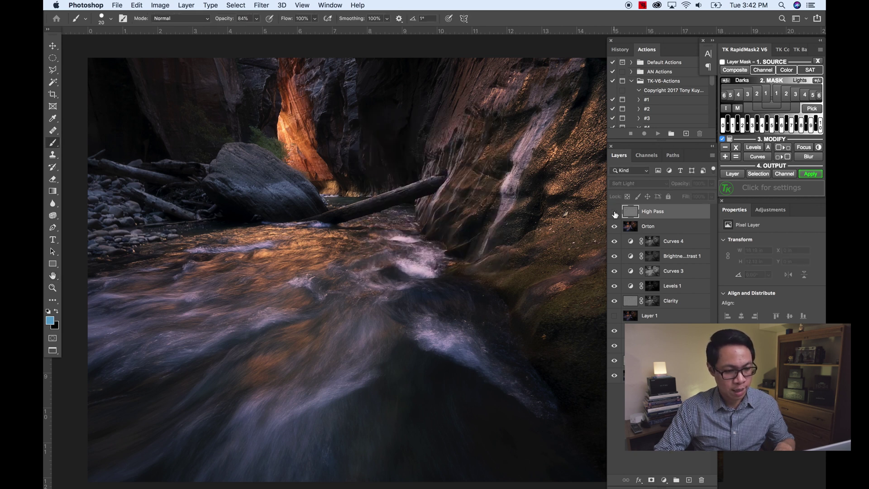
pyautogui.click(614, 212)
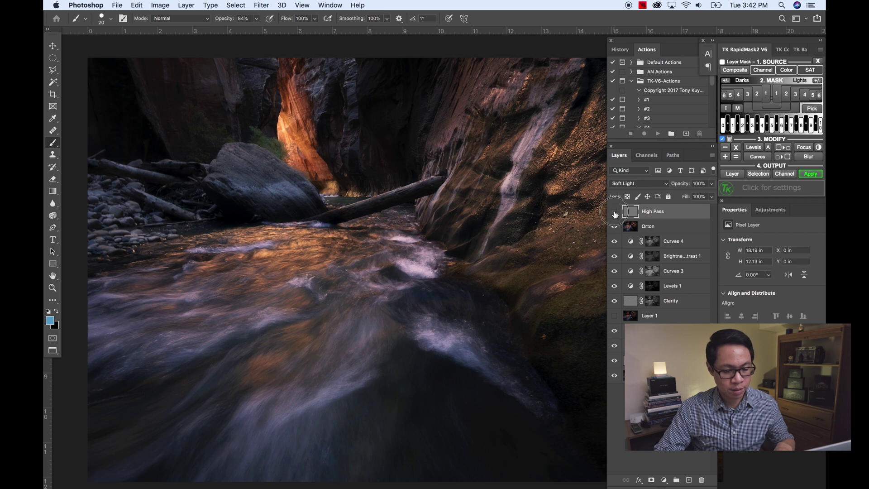
pyautogui.click(614, 213)
pyautogui.click(614, 213)
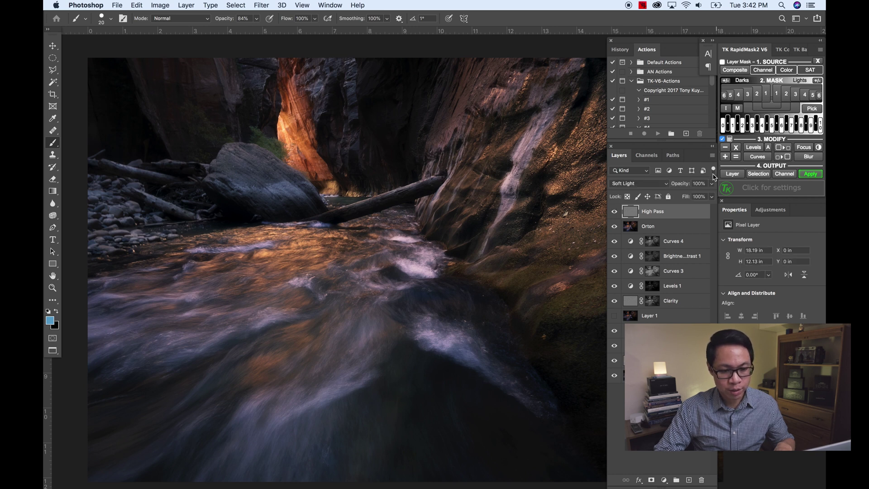
# Lower High Pass to 20% opacity and group it with the Orton layer.
pyautogui.moveTo(711, 183); pyautogui.dragTo(671, 200)
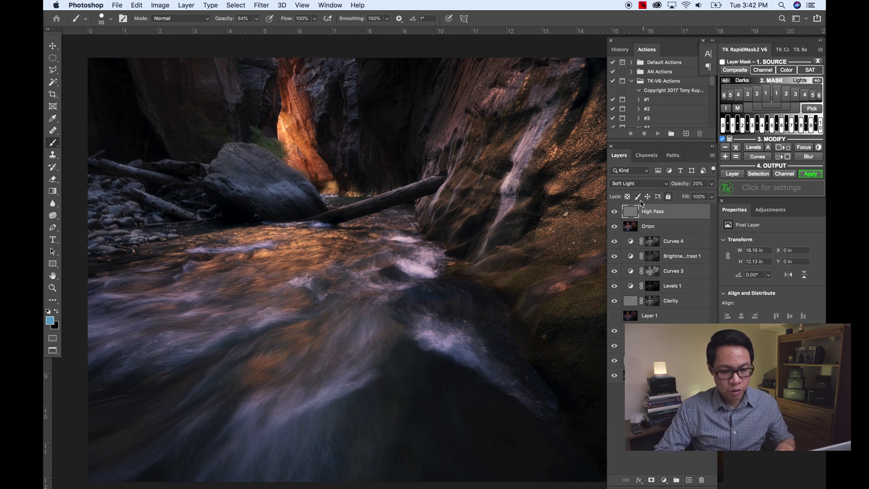
pyautogui.click(615, 212)
pyautogui.click(615, 212)
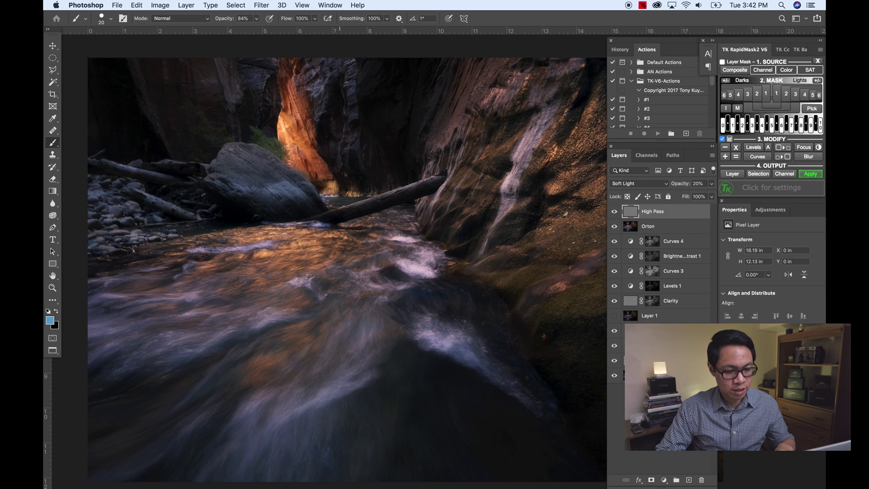
pyautogui.keyDown('shift'); pyautogui.click(632, 226); pyautogui.keyUp('shift')
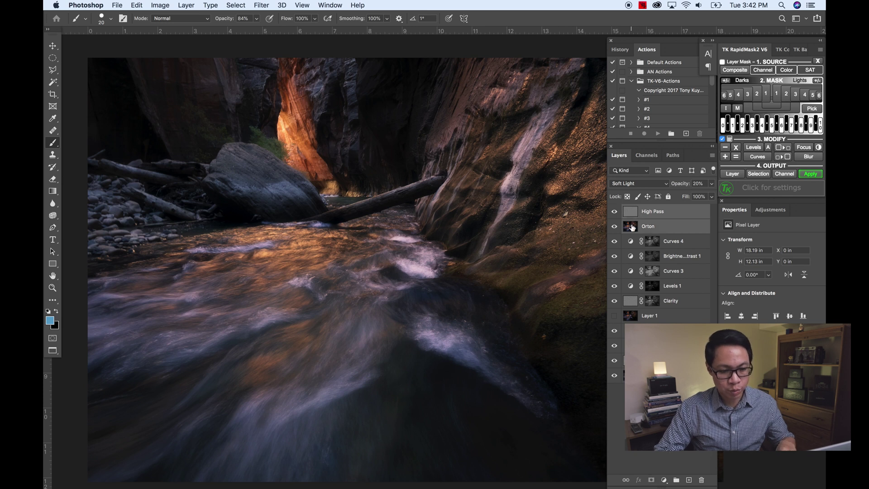
pyautogui.press('super+g')
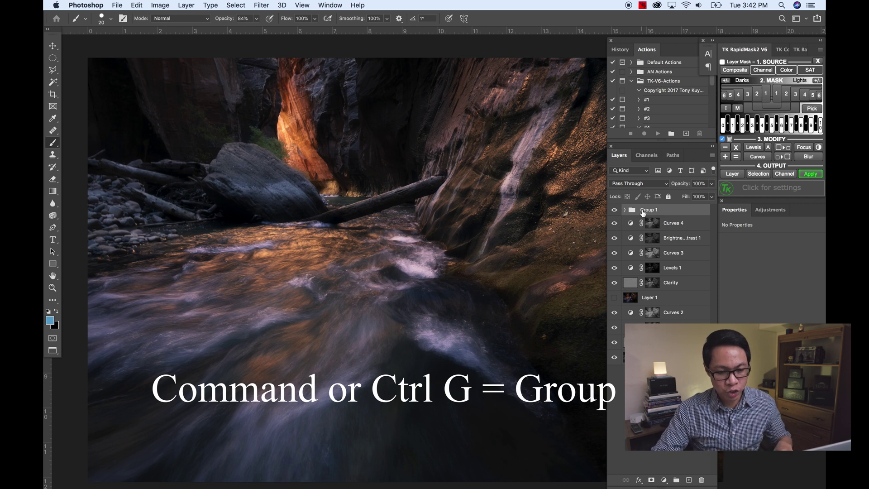
# Rename Group 1 to 'Orton Final'.
pyautogui.doubleClick(642, 210)
pyautogui.write('Or')
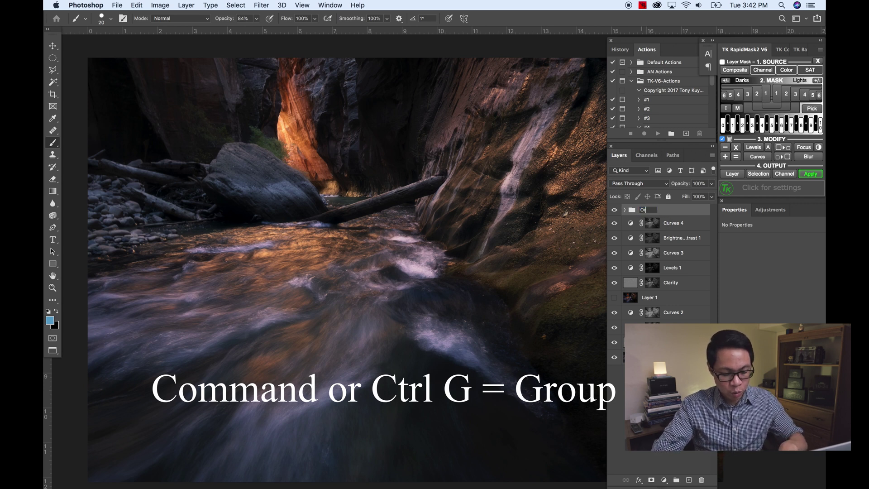
pyautogui.write('ton Final')
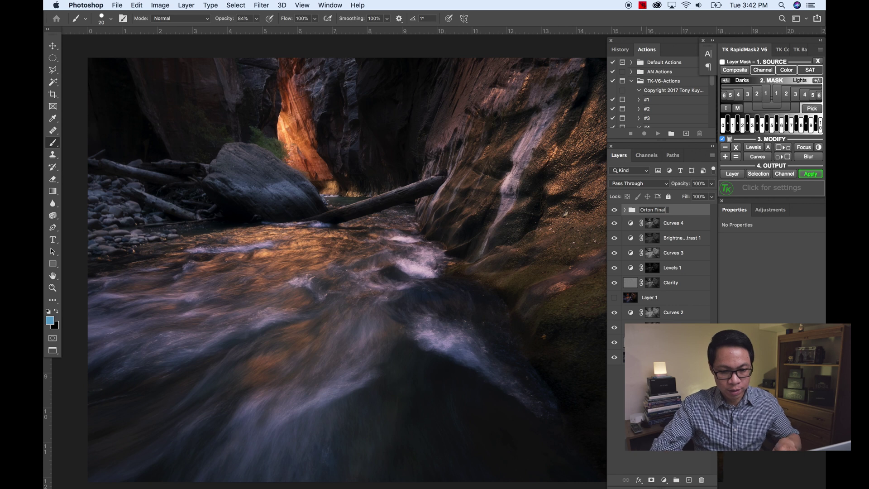
pyautogui.press('Return')
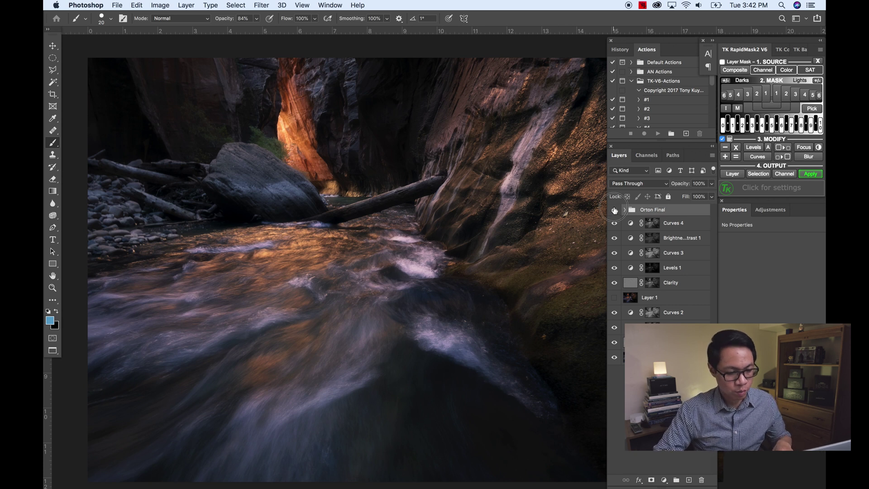
# Toggle the Orton Final group off and on to compare, then fit the photo in view.
pyautogui.click(614, 210)
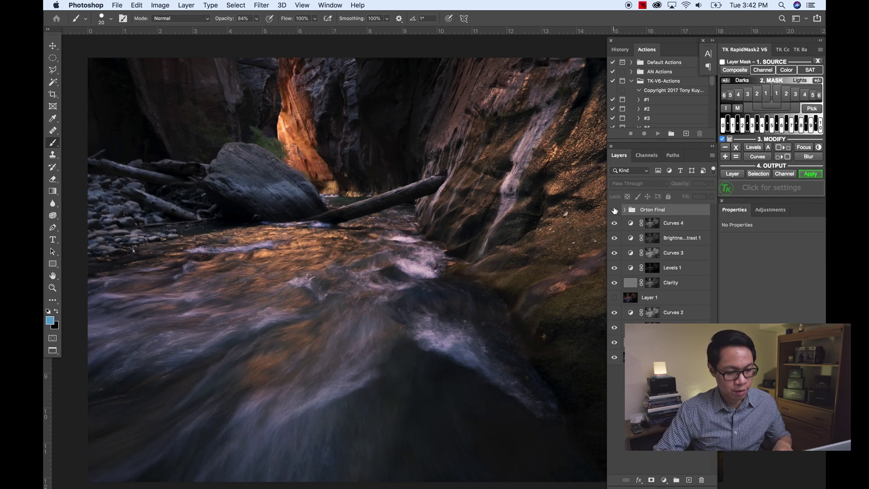
pyautogui.click(614, 210)
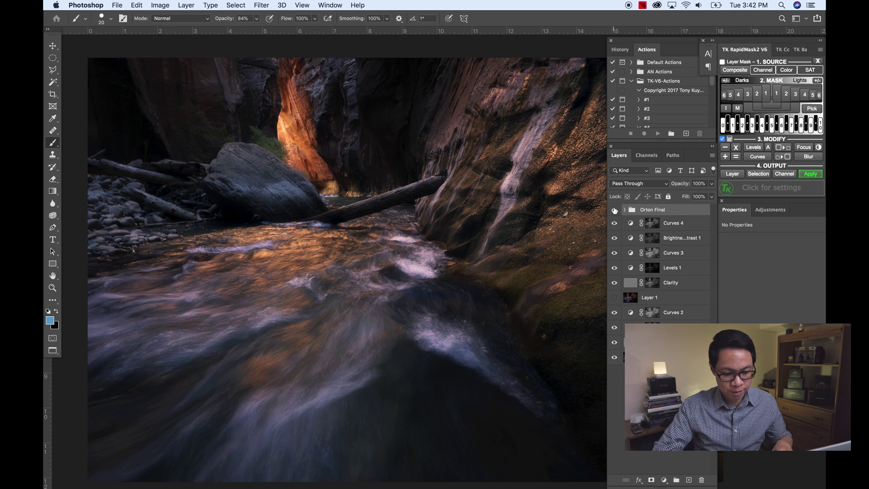
pyautogui.press('super+0')
pyautogui.click(614, 209)
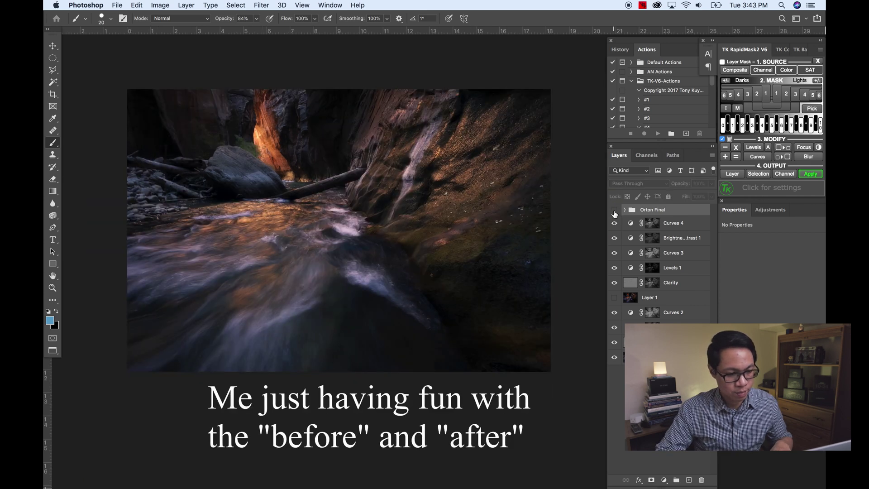
pyautogui.click(614, 209)
pyautogui.click(614, 210)
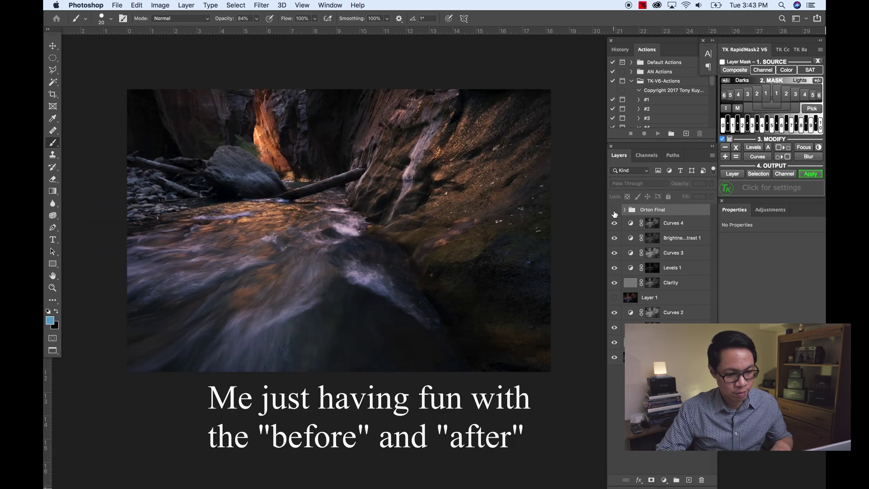
pyautogui.click(614, 210)
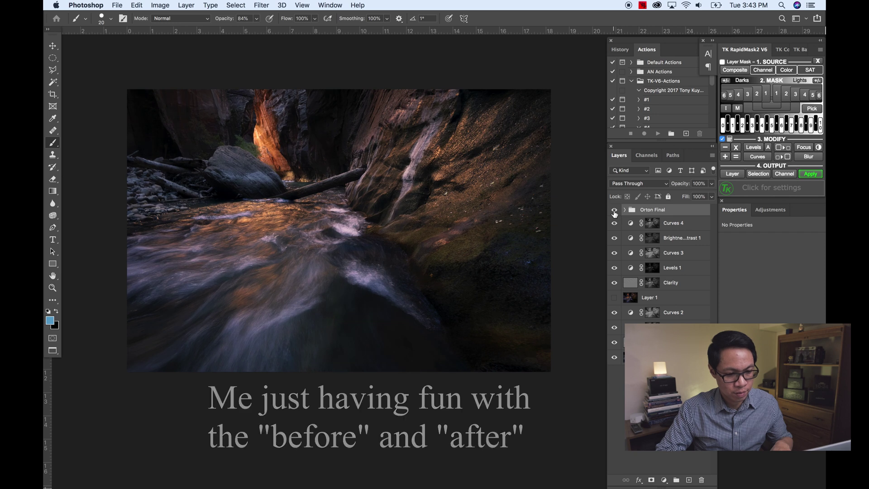